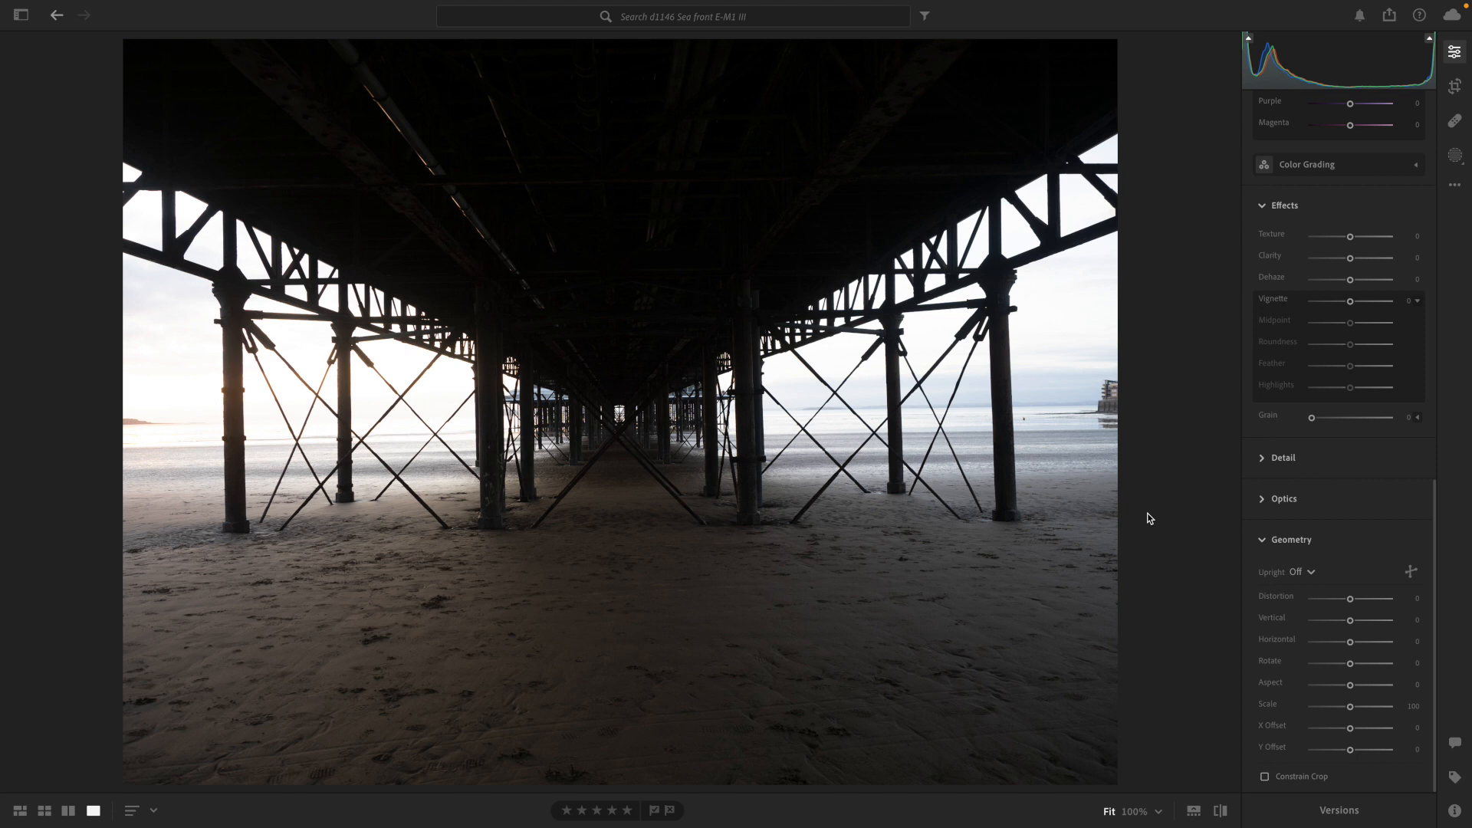
Step: Straighten the pier photo by rotating the crop about +1.28
left_click(1456, 88)
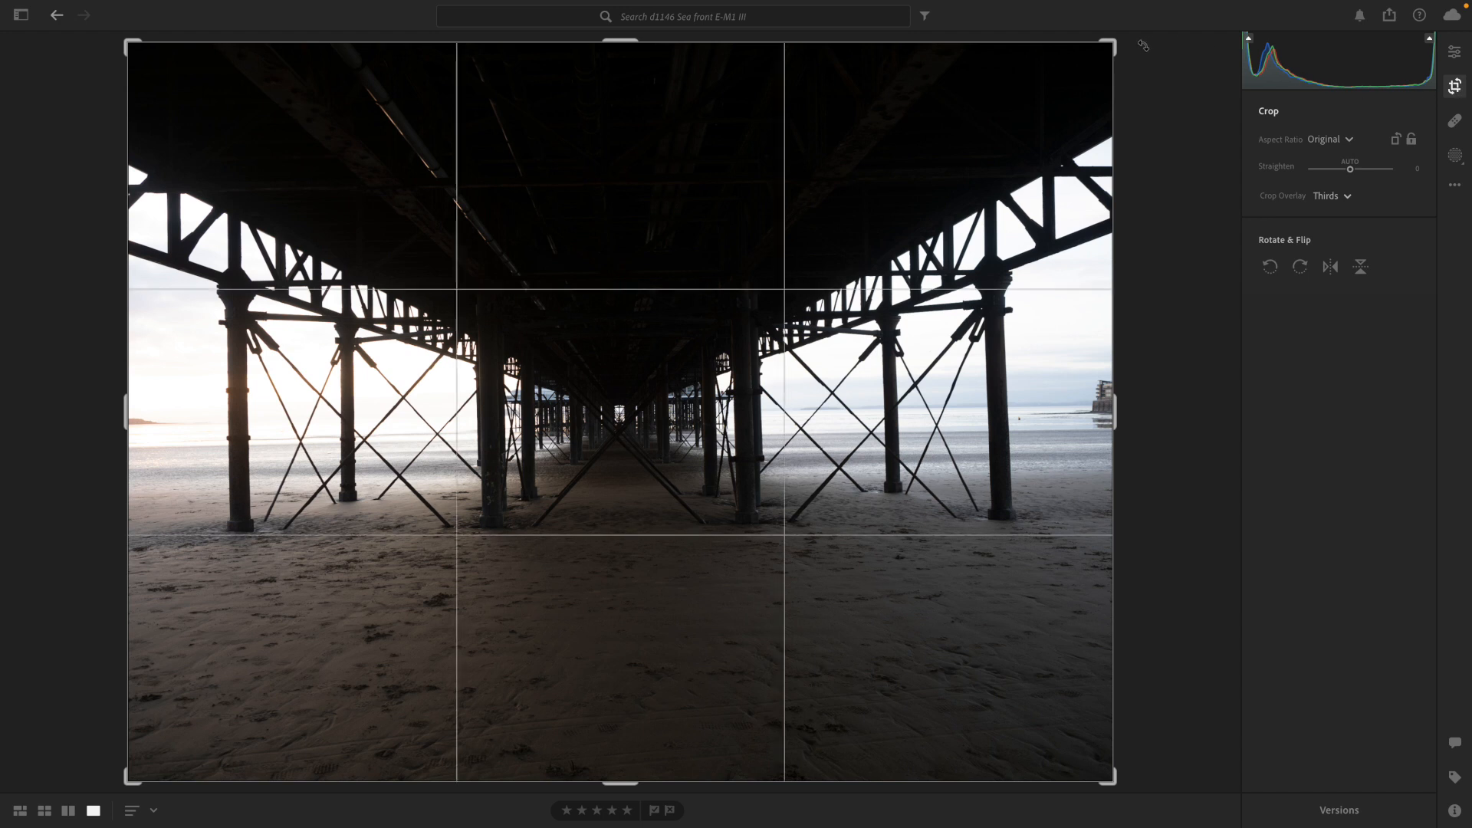
left_click_drag(1136, 44, 1136, 59)
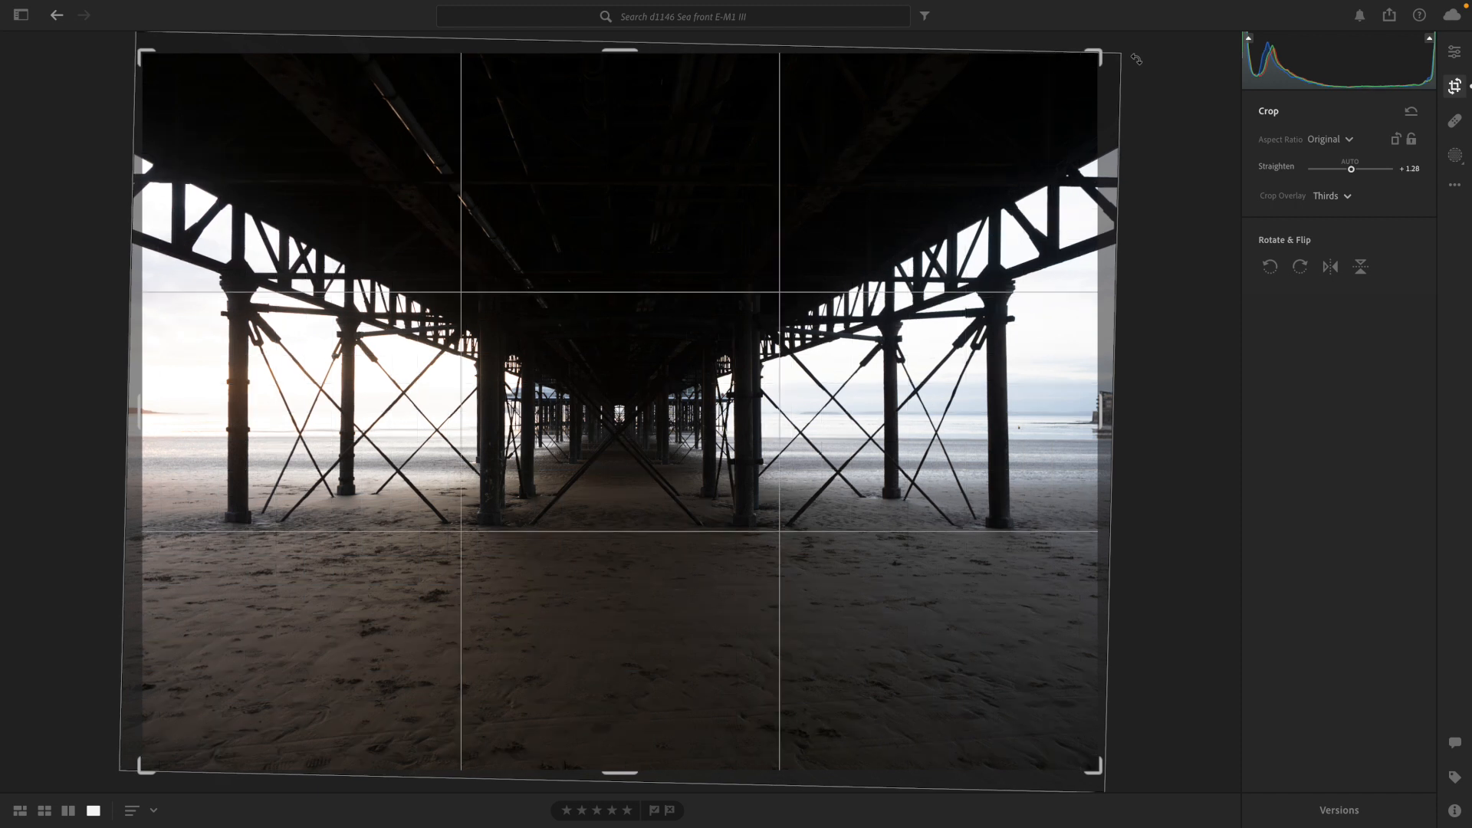
left_click(1454, 52)
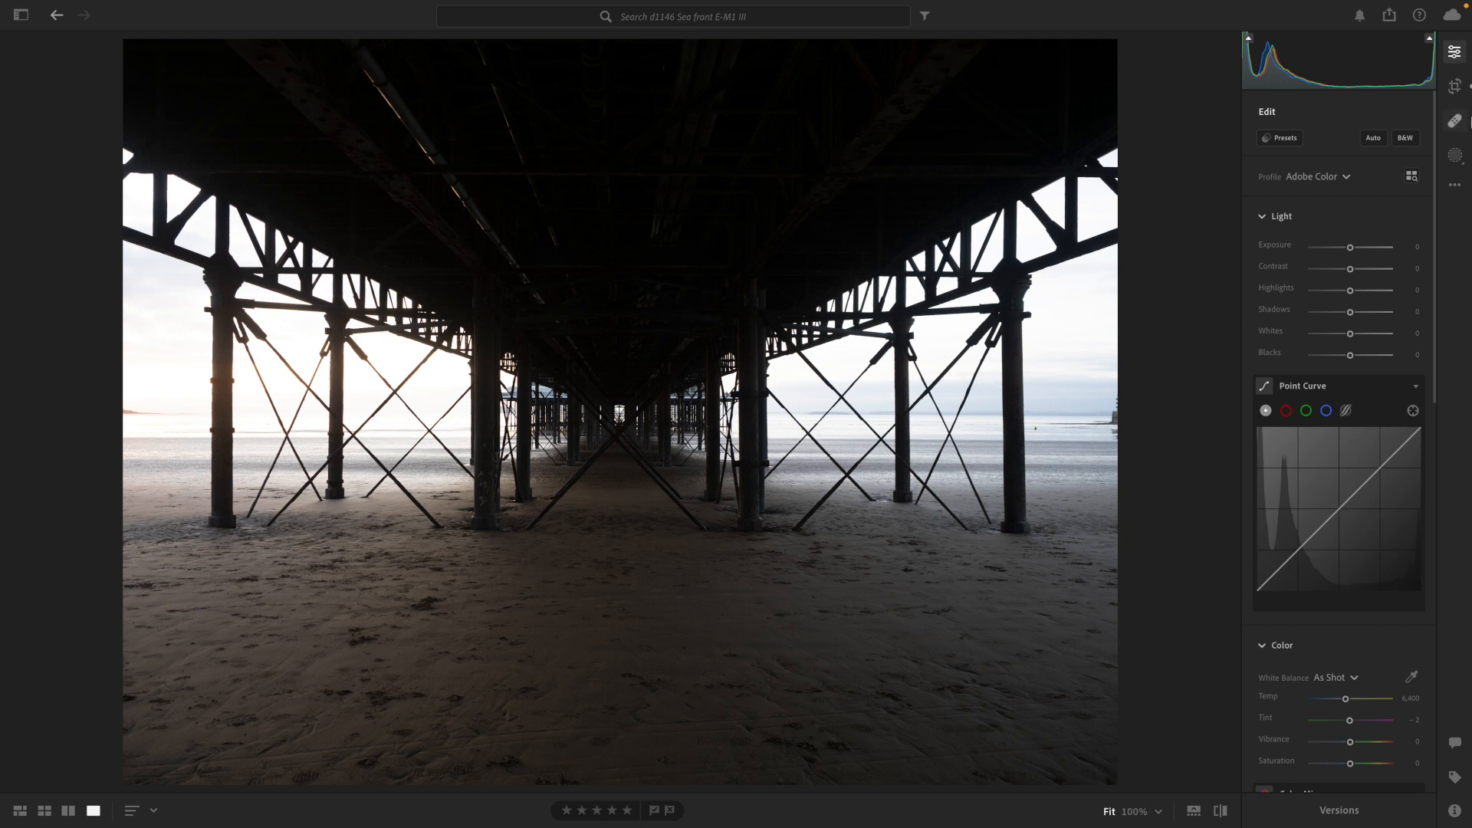
Step: Apply automatic adjustments to the photo and assign the BW-Belium profile from Lutify Black and White Films
left_click(1374, 138)
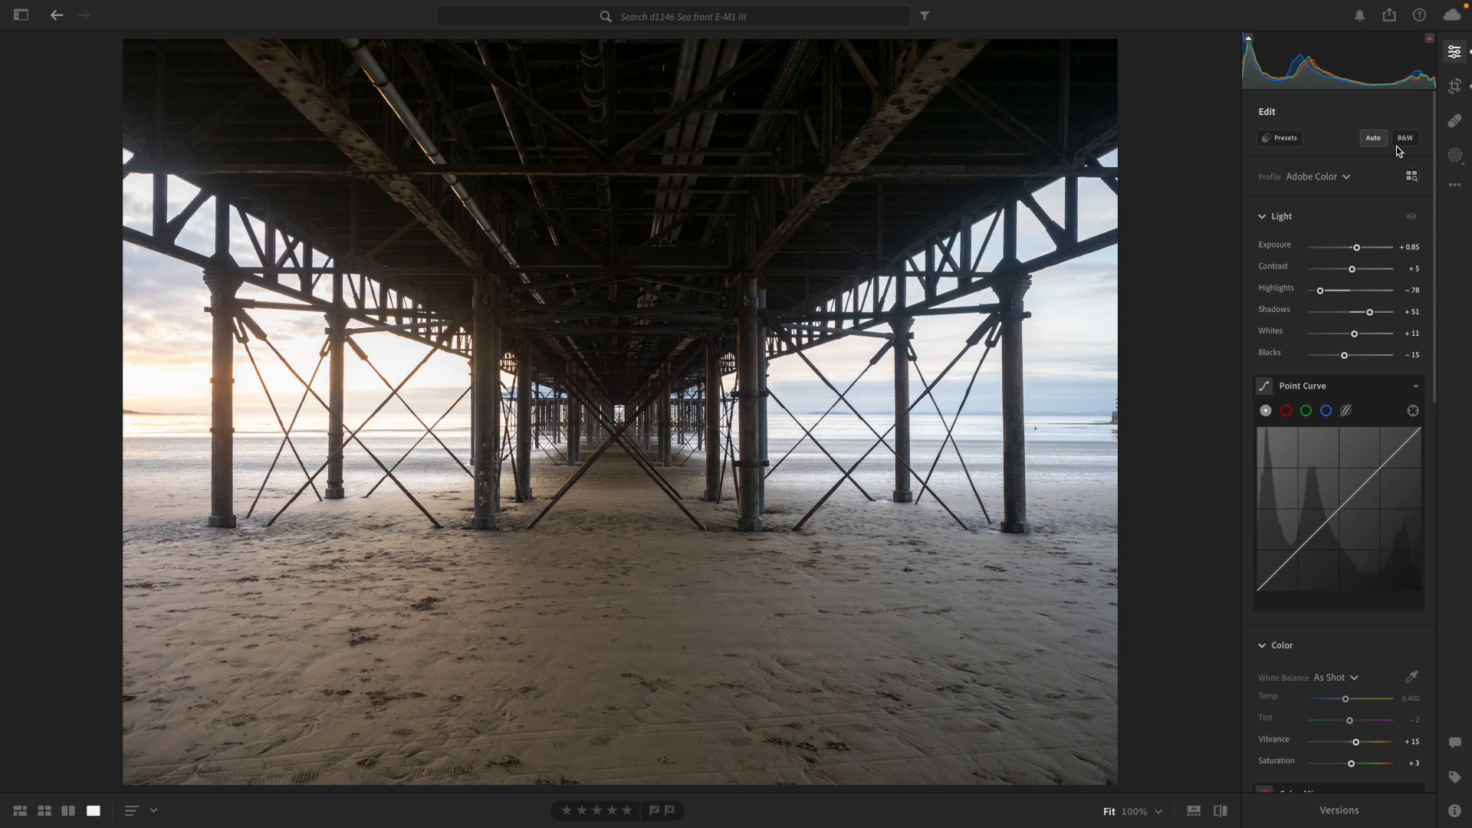
left_click(1343, 182)
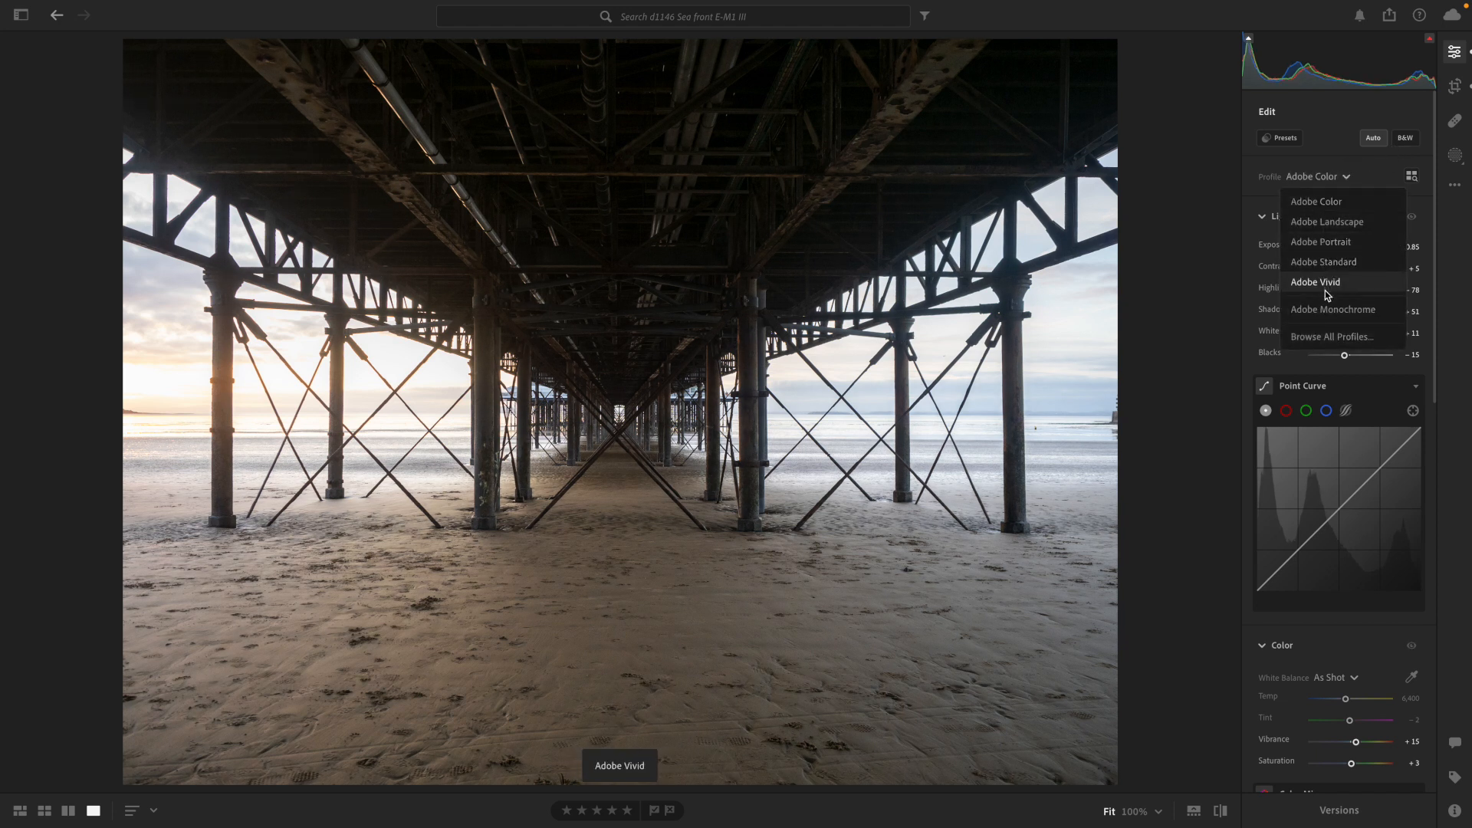
left_click(1335, 335)
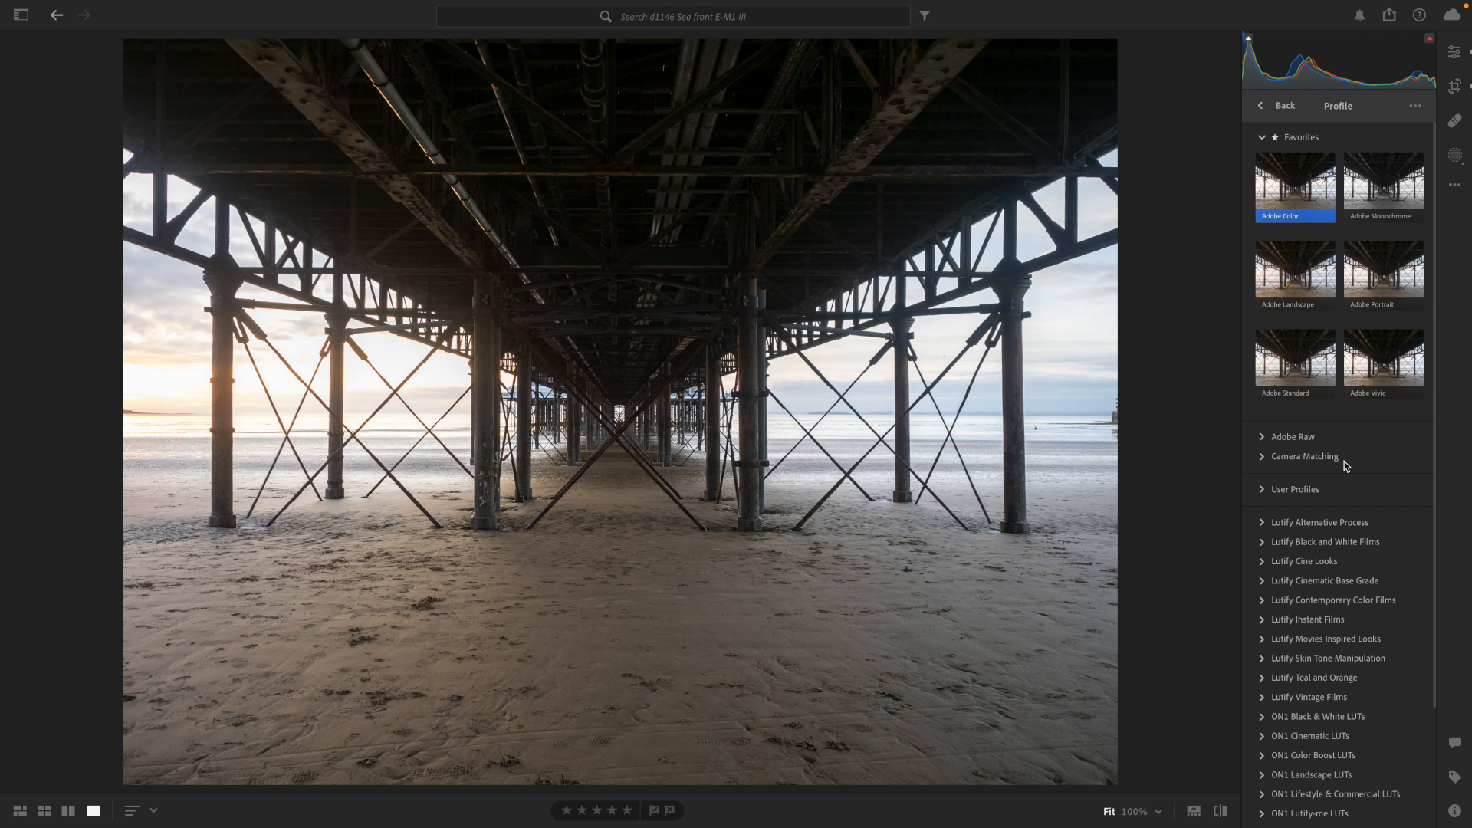
left_click(1266, 542)
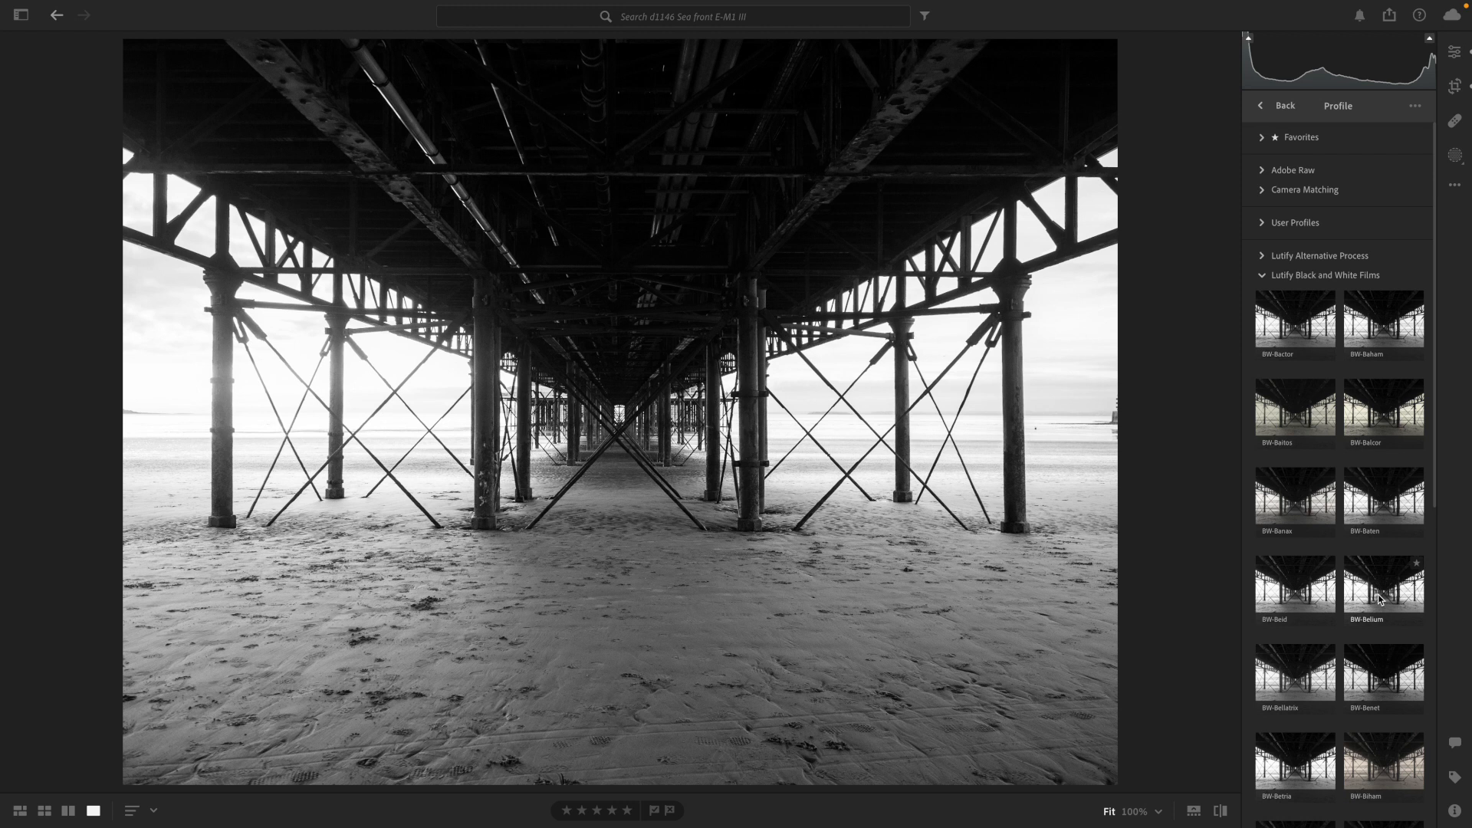
left_click(1377, 598)
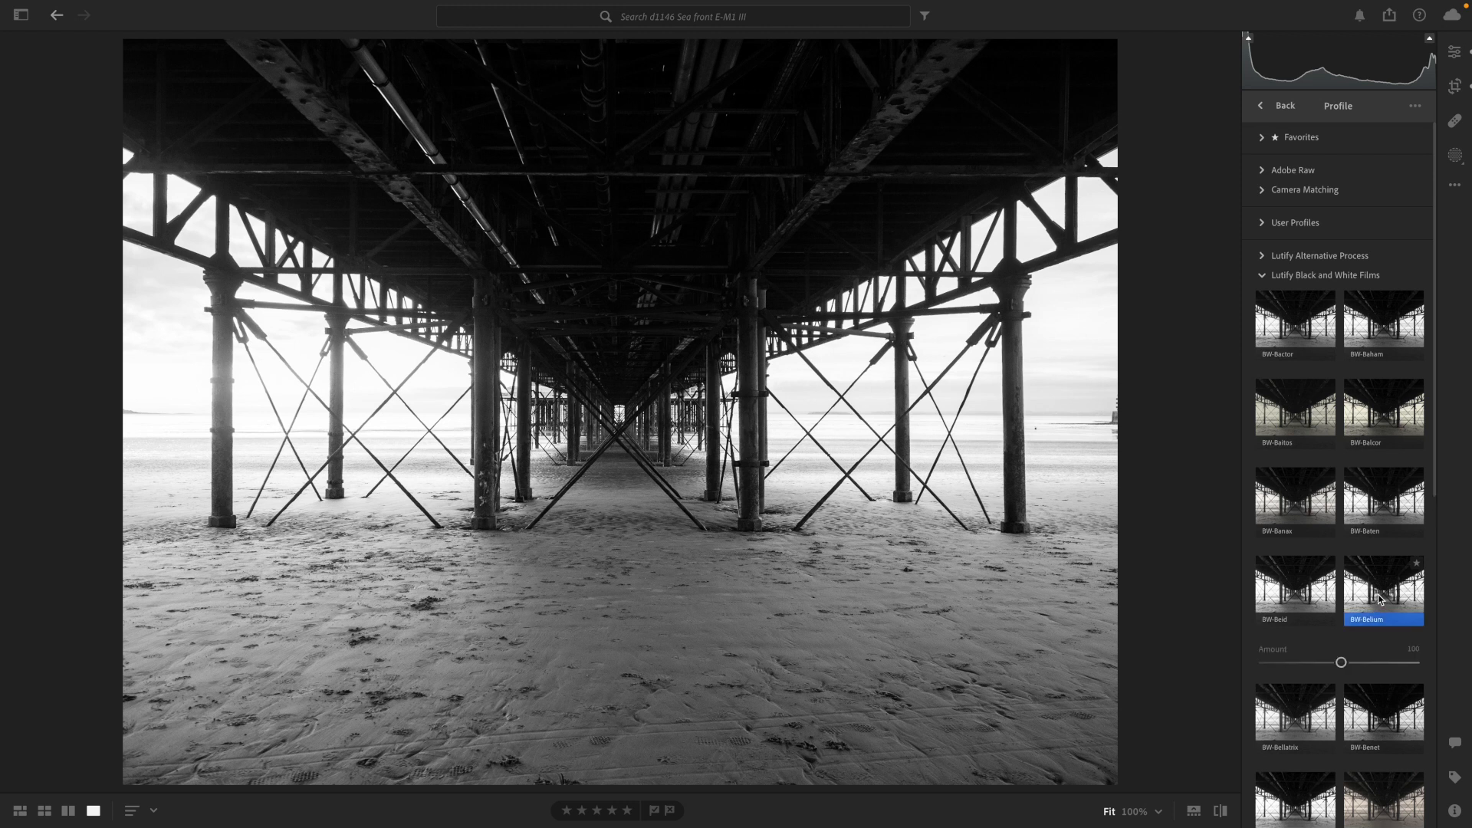
left_click(1280, 111)
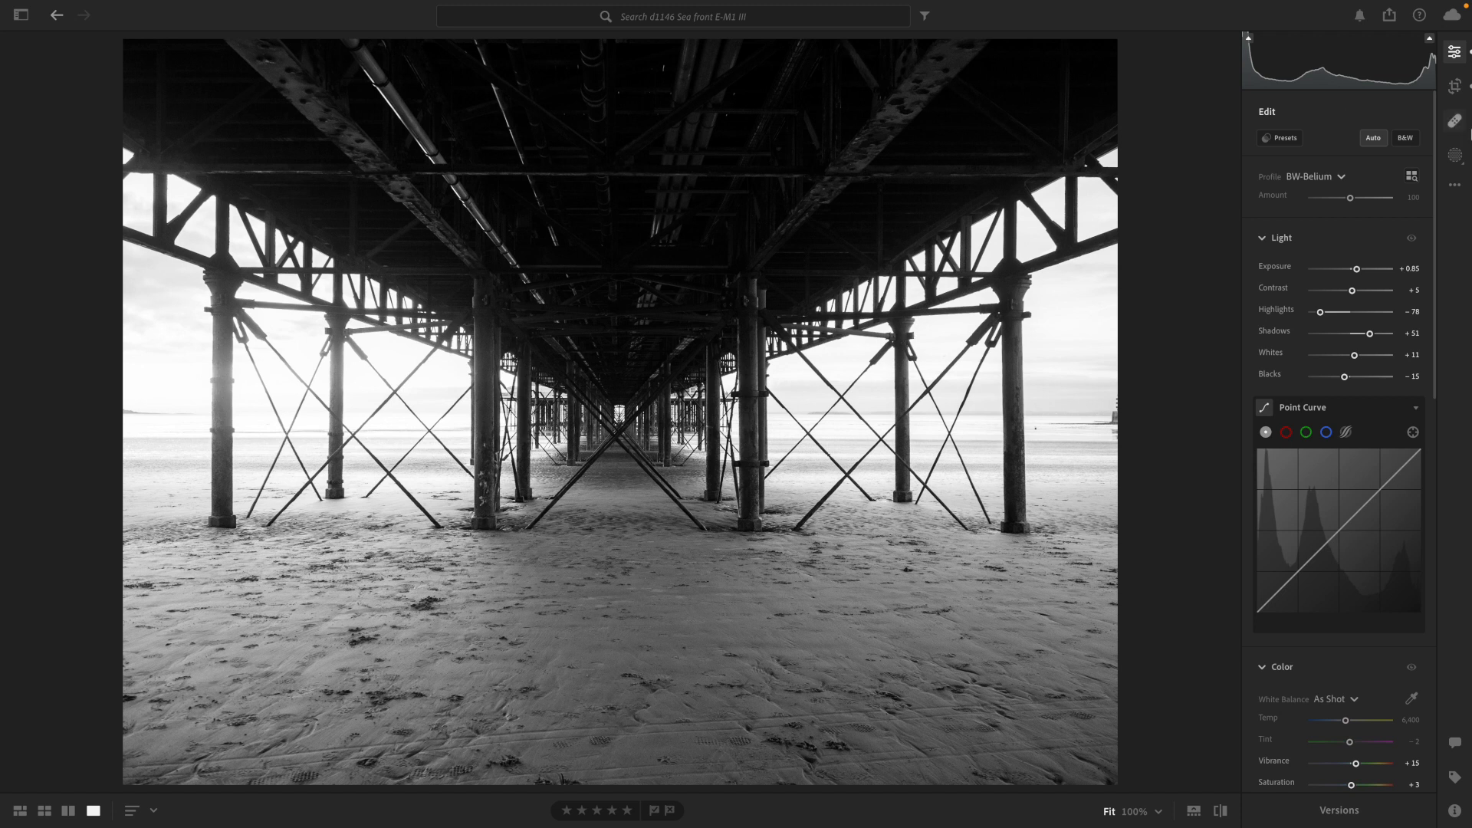
Step: Mask the sky and set the mask's Exposure to -1.56 and Whites to +28
left_click(1455, 157)
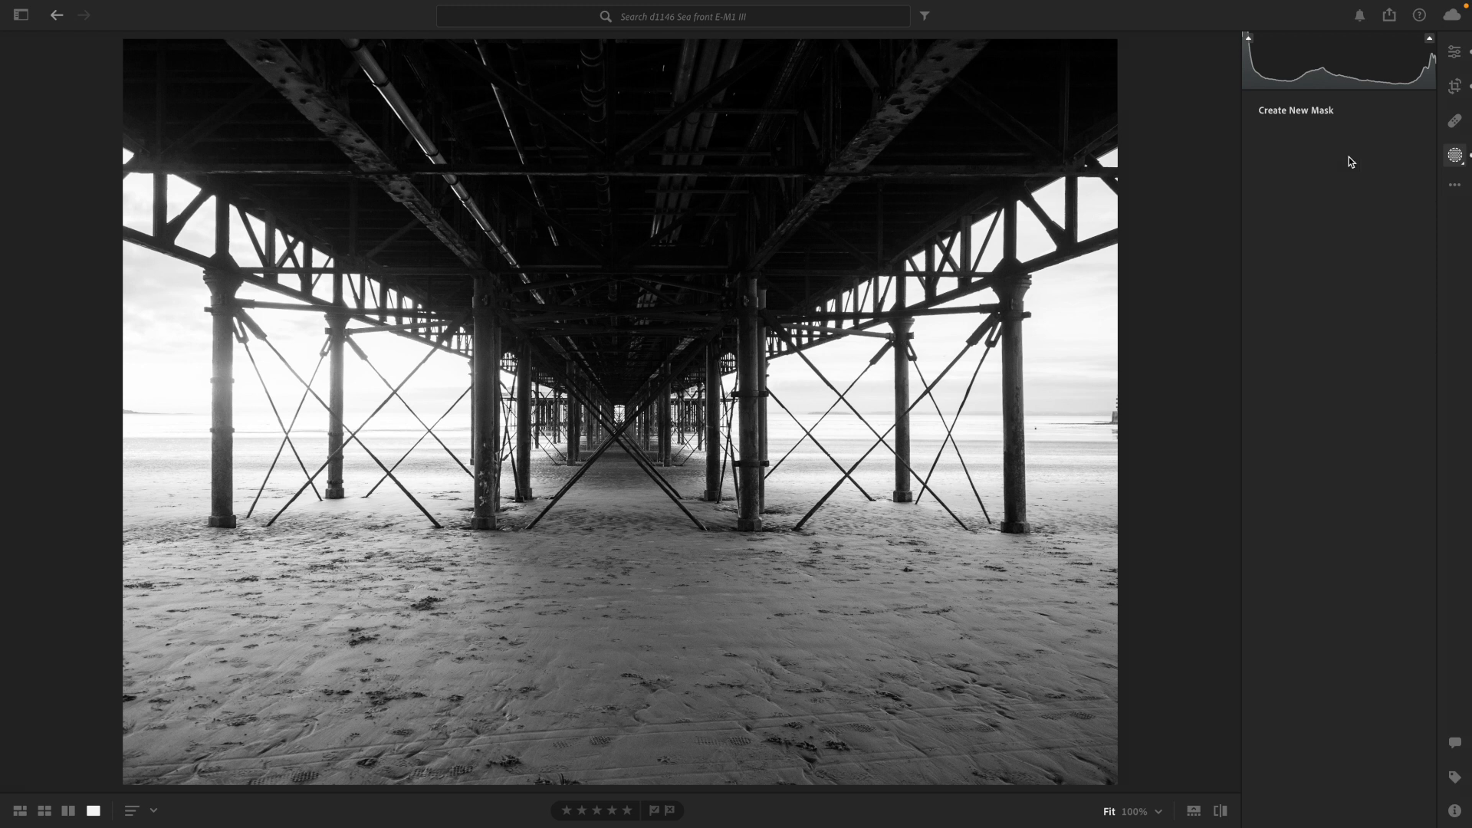
left_click(1350, 156)
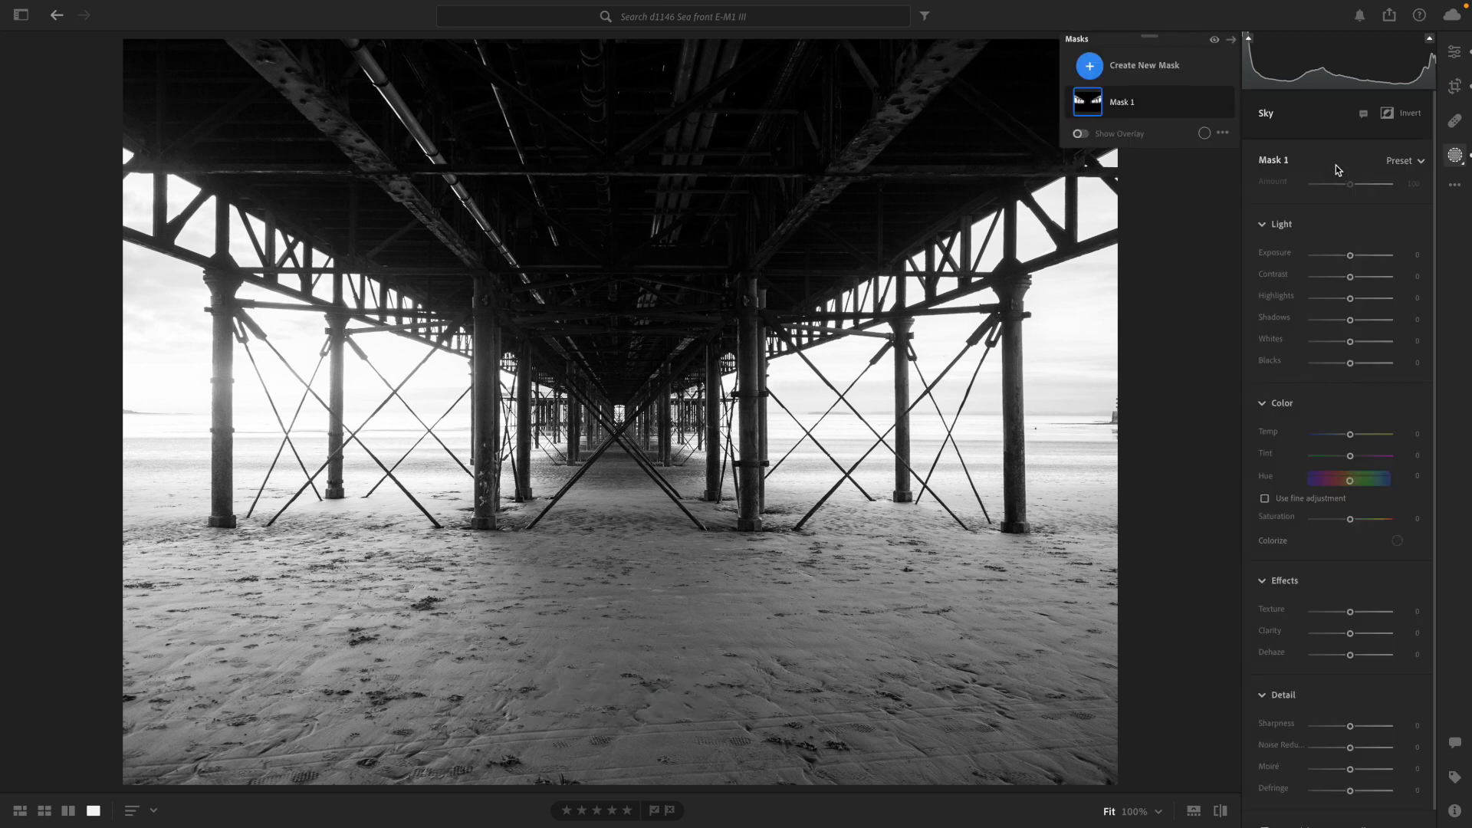
mouse_move(1041, 407)
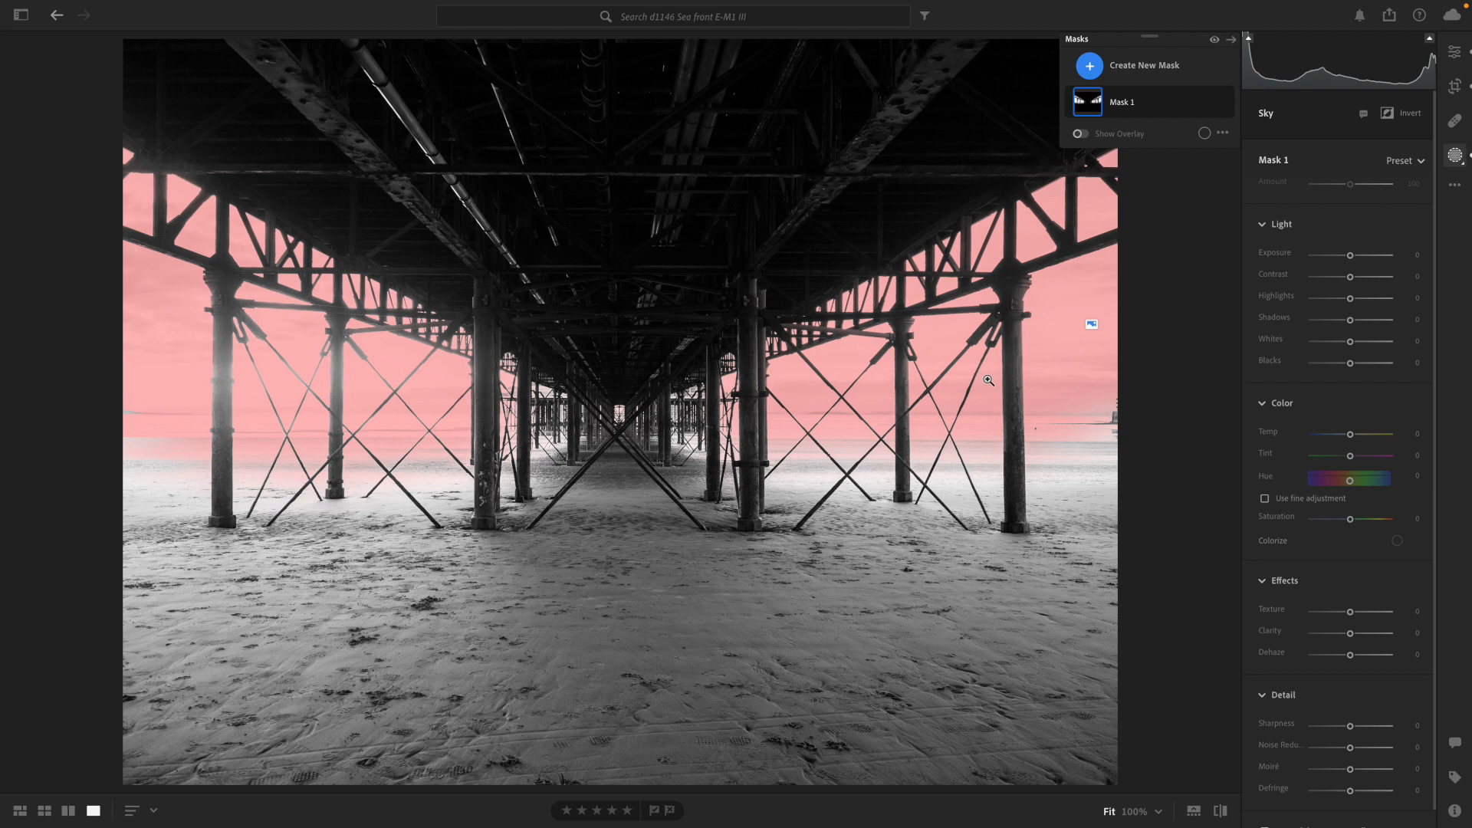
left_click_drag(1349, 255, 1337, 264)
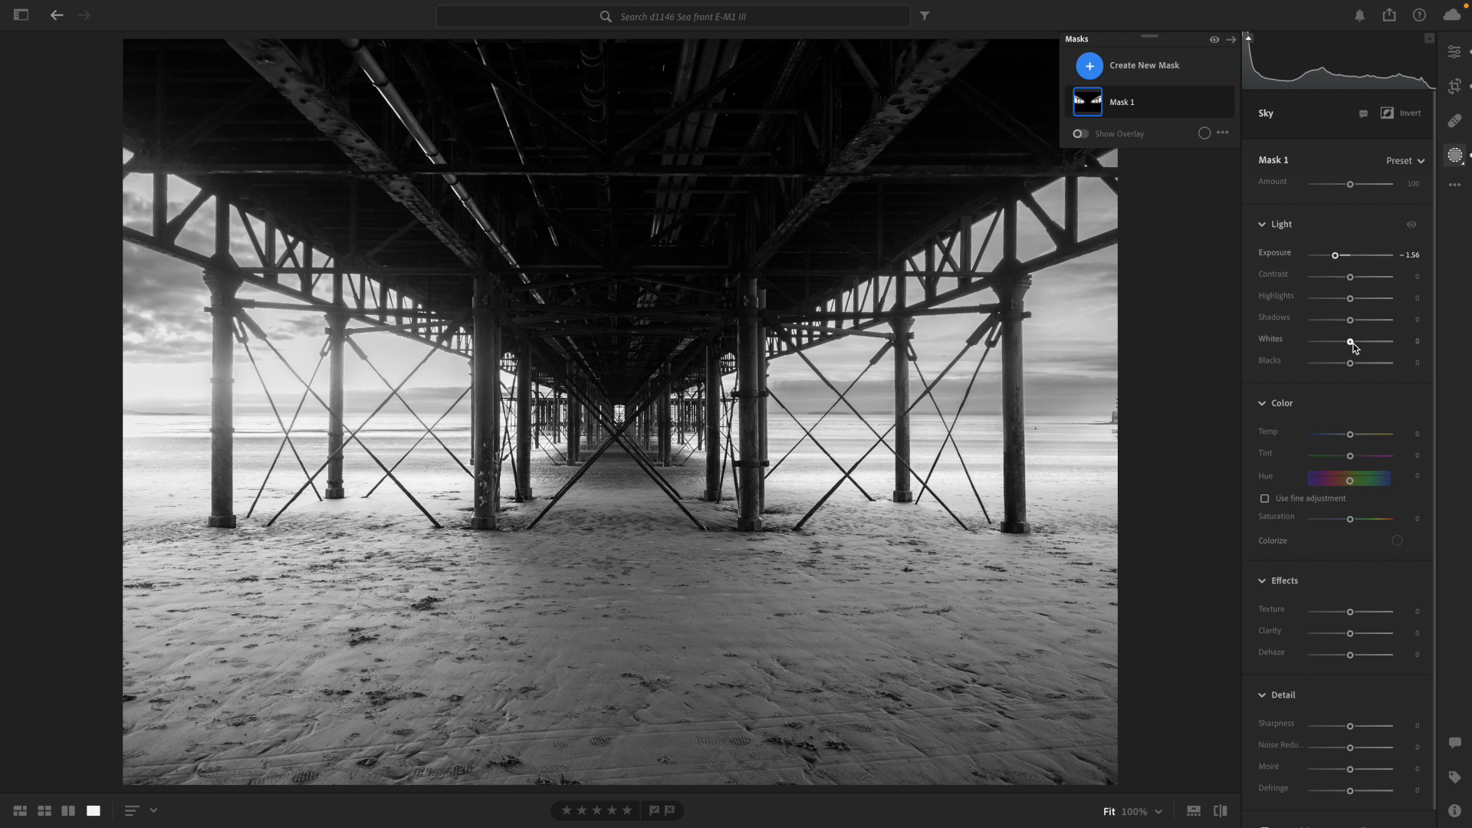
left_click_drag(1353, 345, 1362, 342)
scroll(1375, 340, "down", 1)
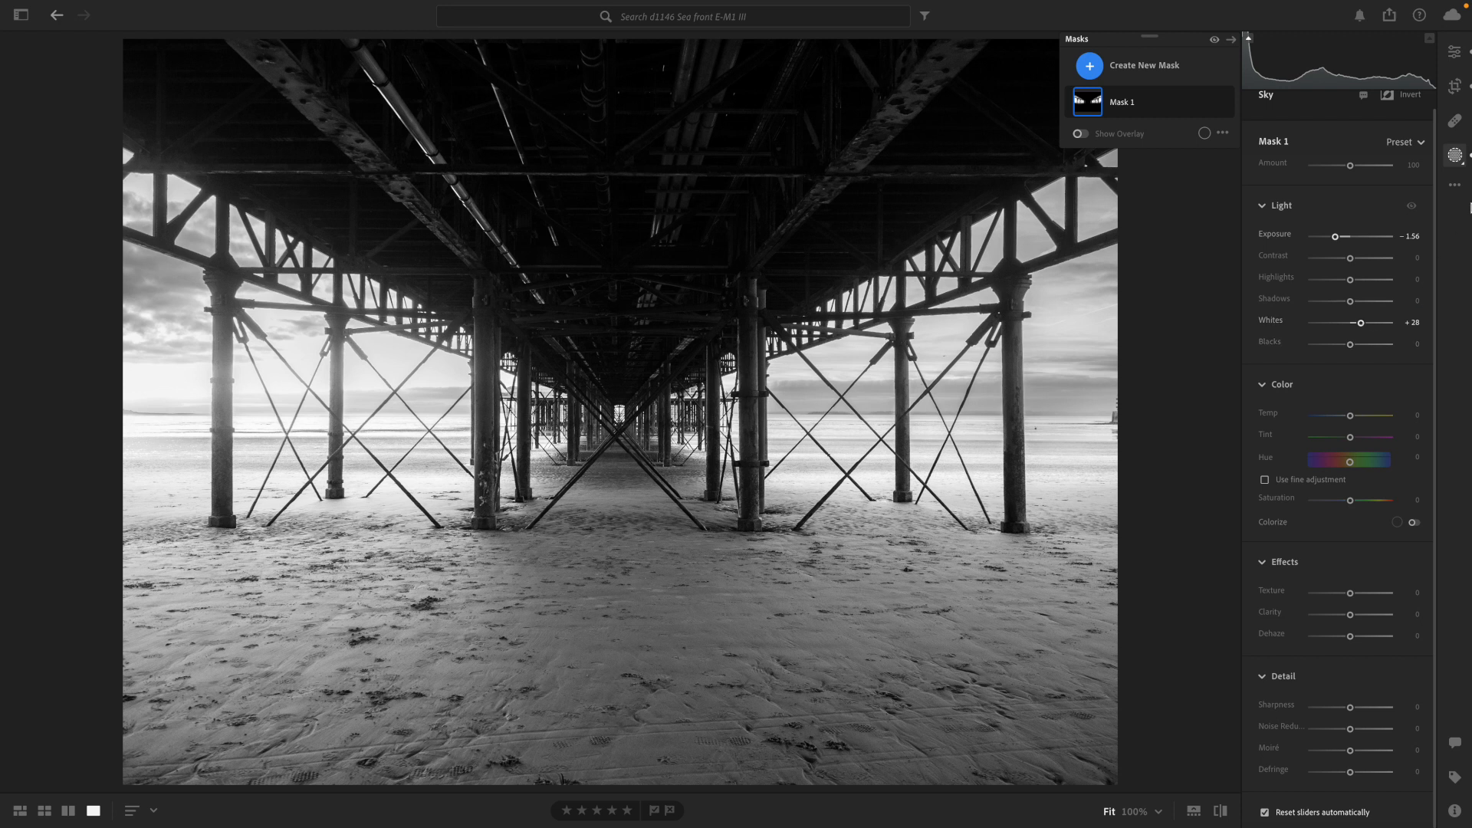
Step: Set the whole photo's Dehaze to +100 and Clarity to +16
left_click(1454, 54)
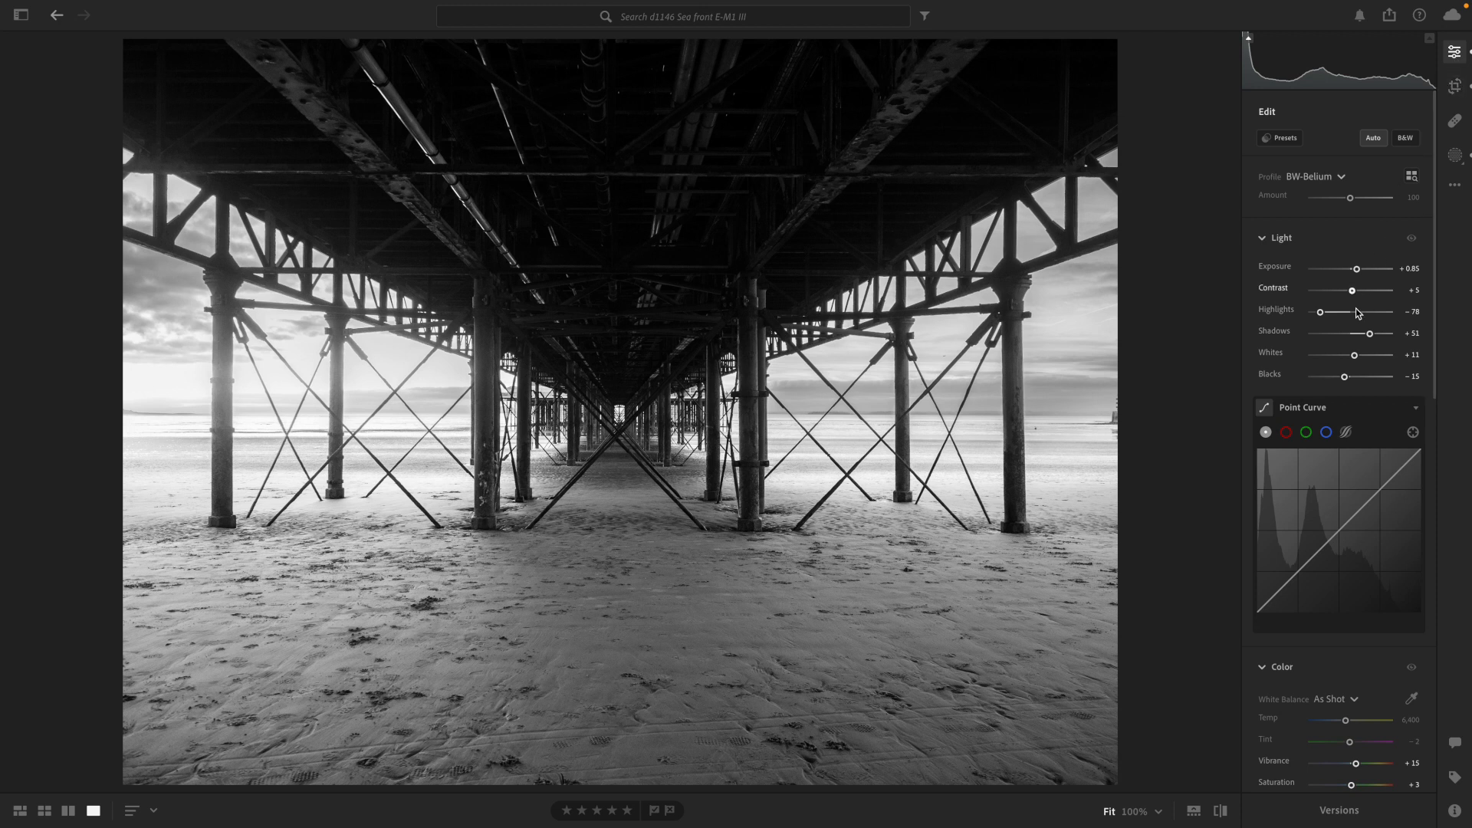
scroll(1347, 355, "down", 3)
scroll(1346, 351, "down", 4)
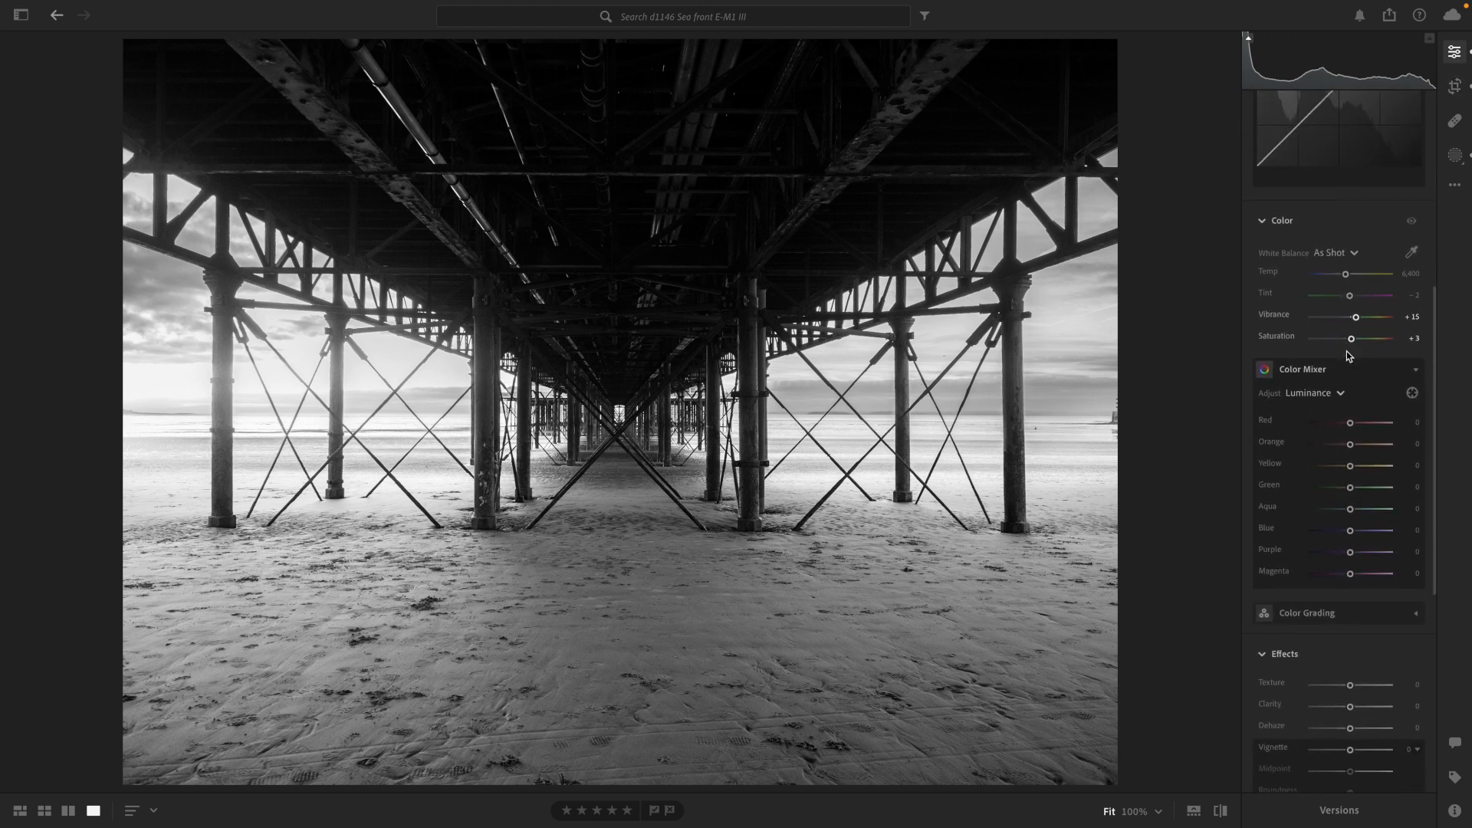
scroll(1348, 355, "down", 7)
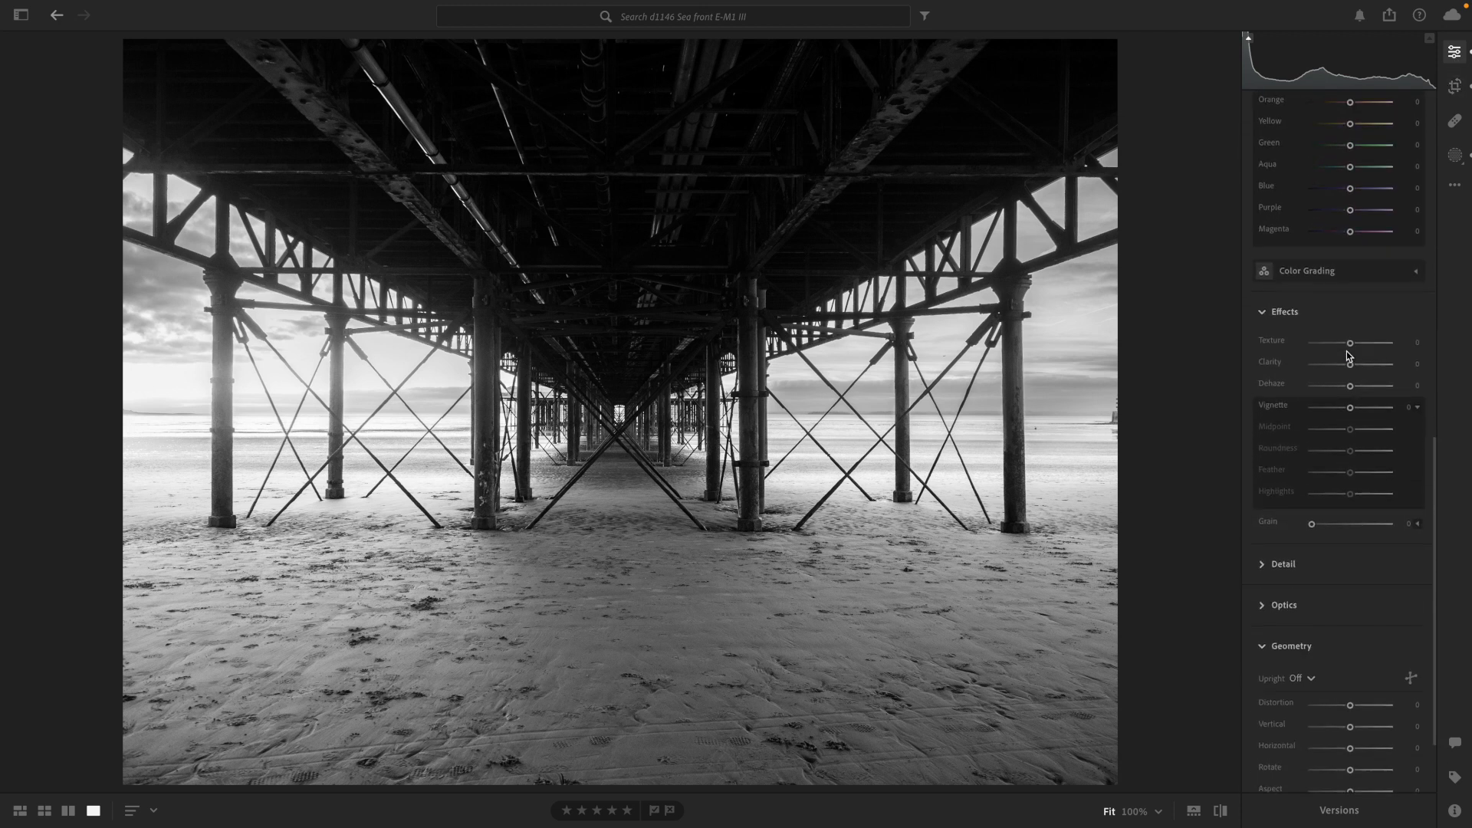
left_click_drag(1350, 281, 1388, 283)
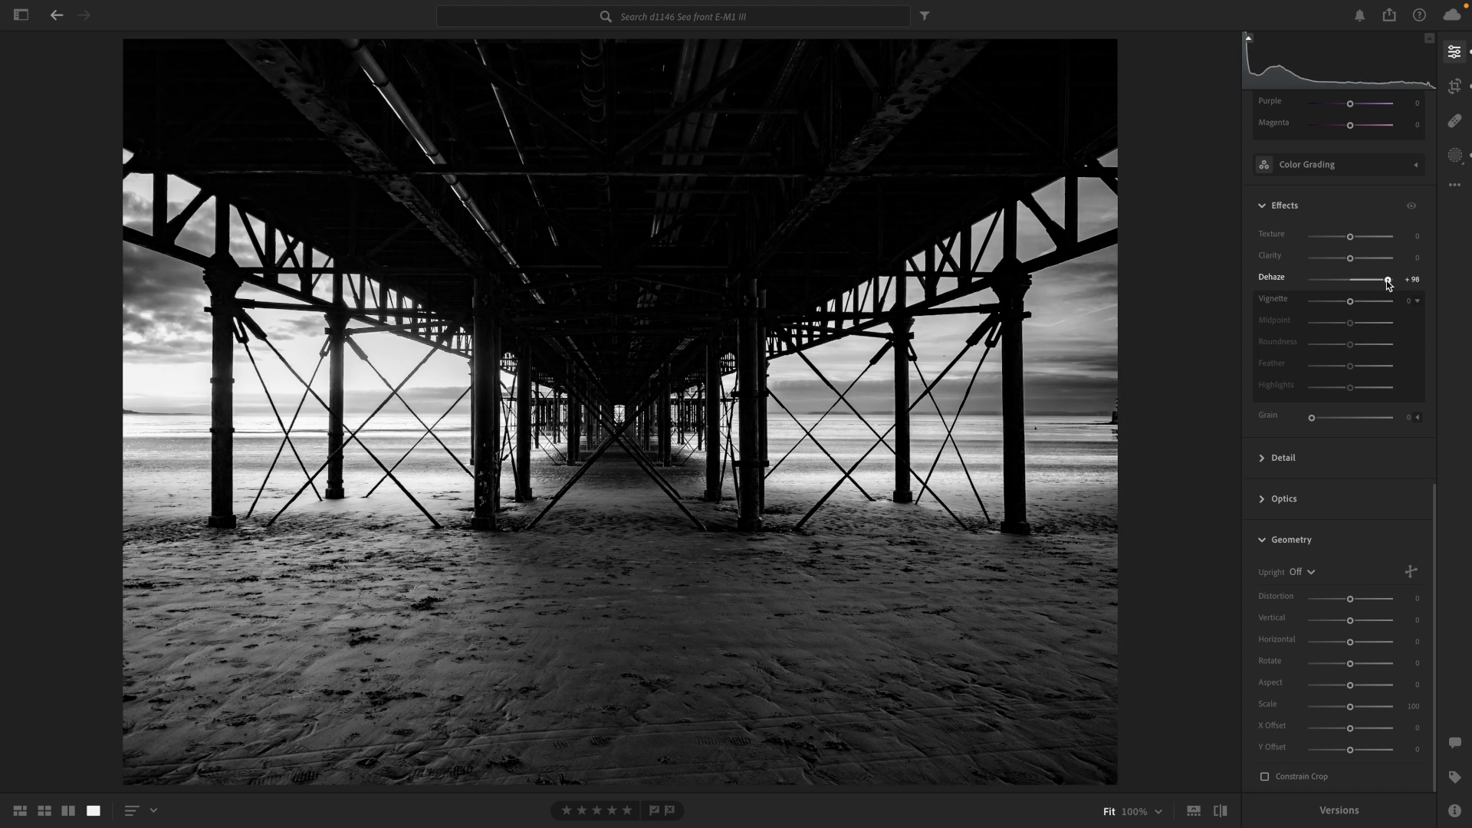
left_click_drag(1389, 284, 1416, 282)
left_click_drag(1351, 259, 1358, 261)
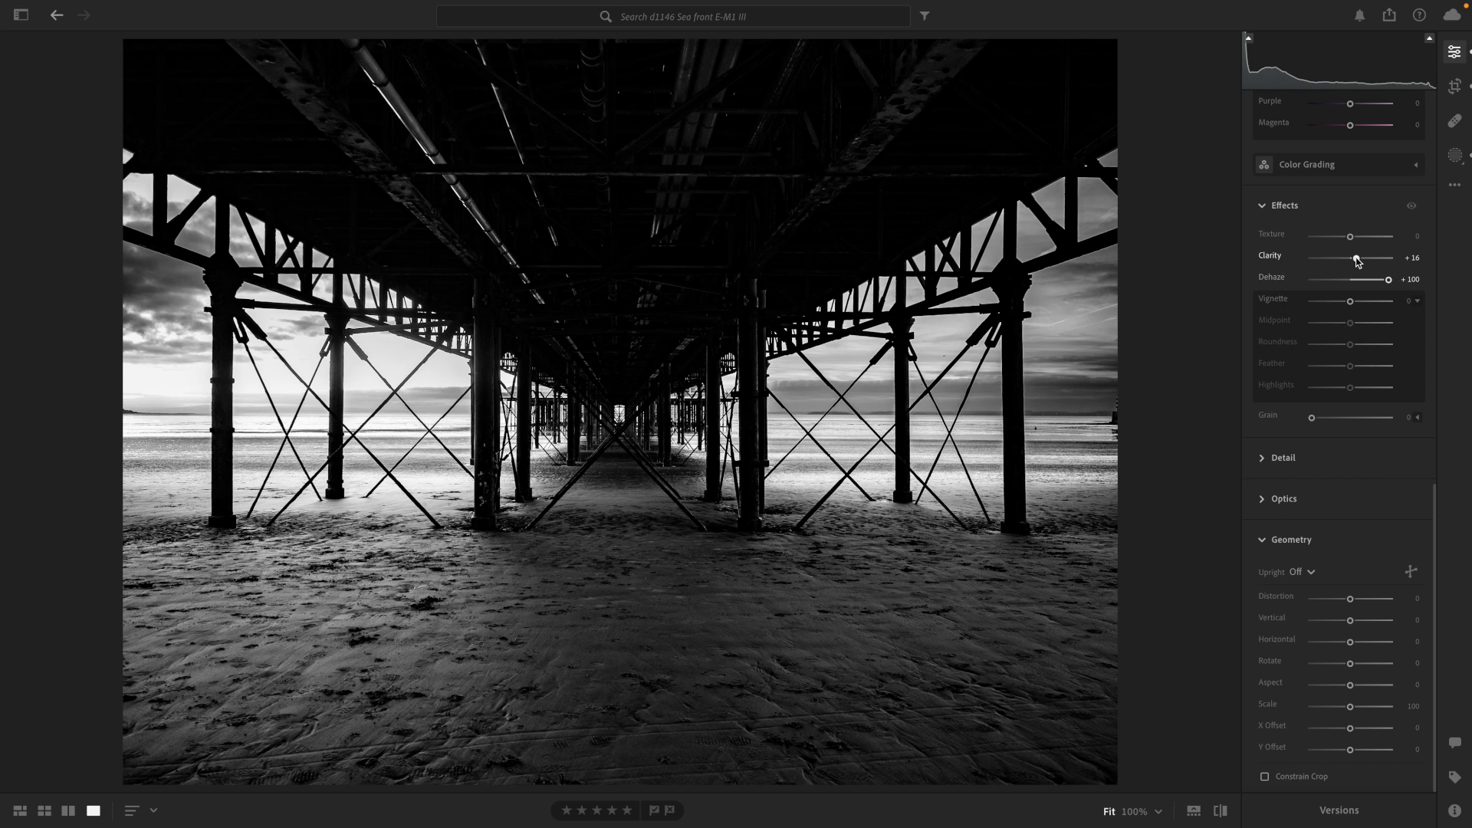
Step: Create a brush mask at size 22 and paint it over the underside of the pier down to the vanishing point
left_click(1455, 158)
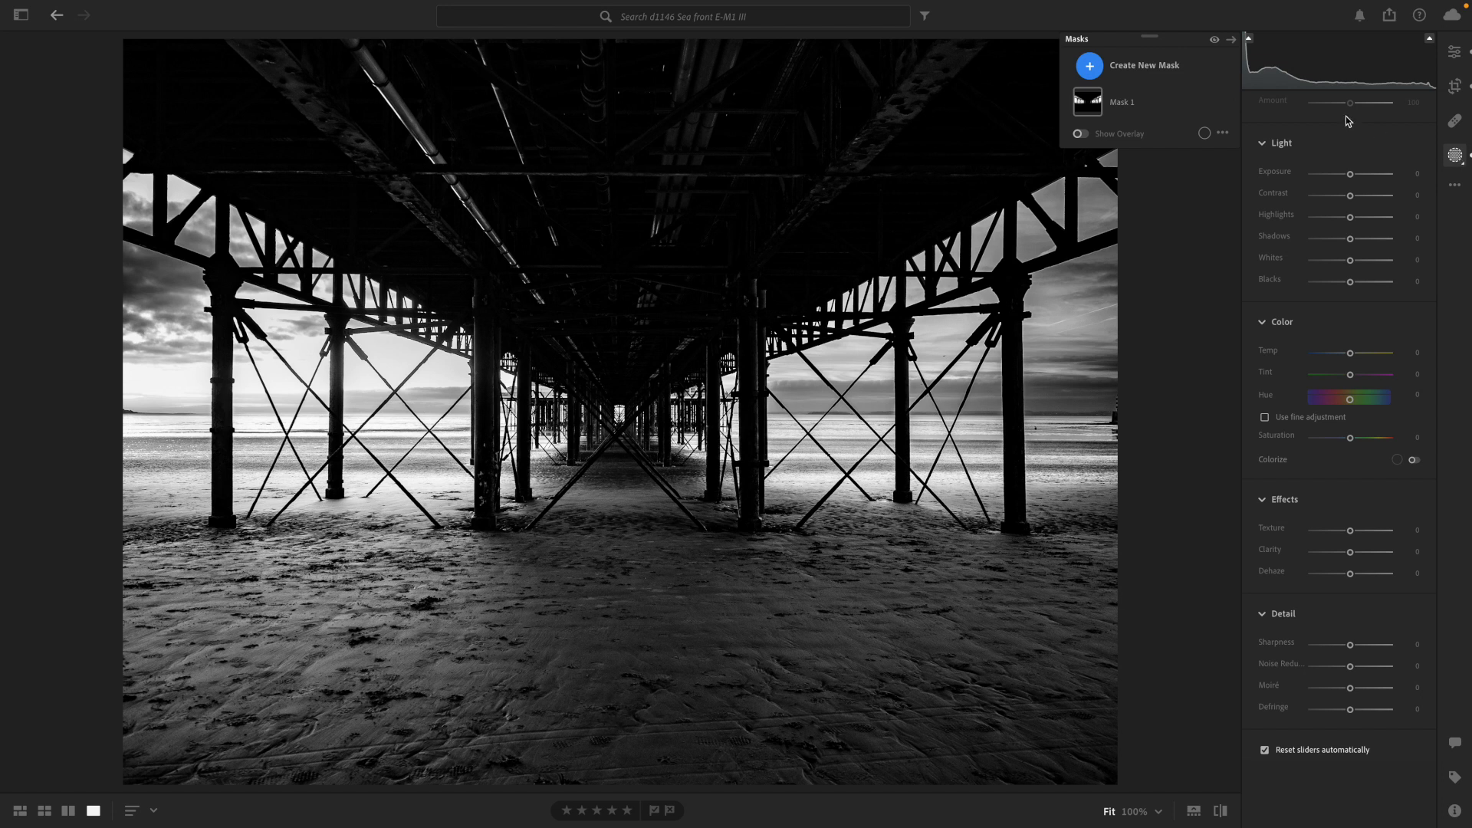
left_click(1090, 67)
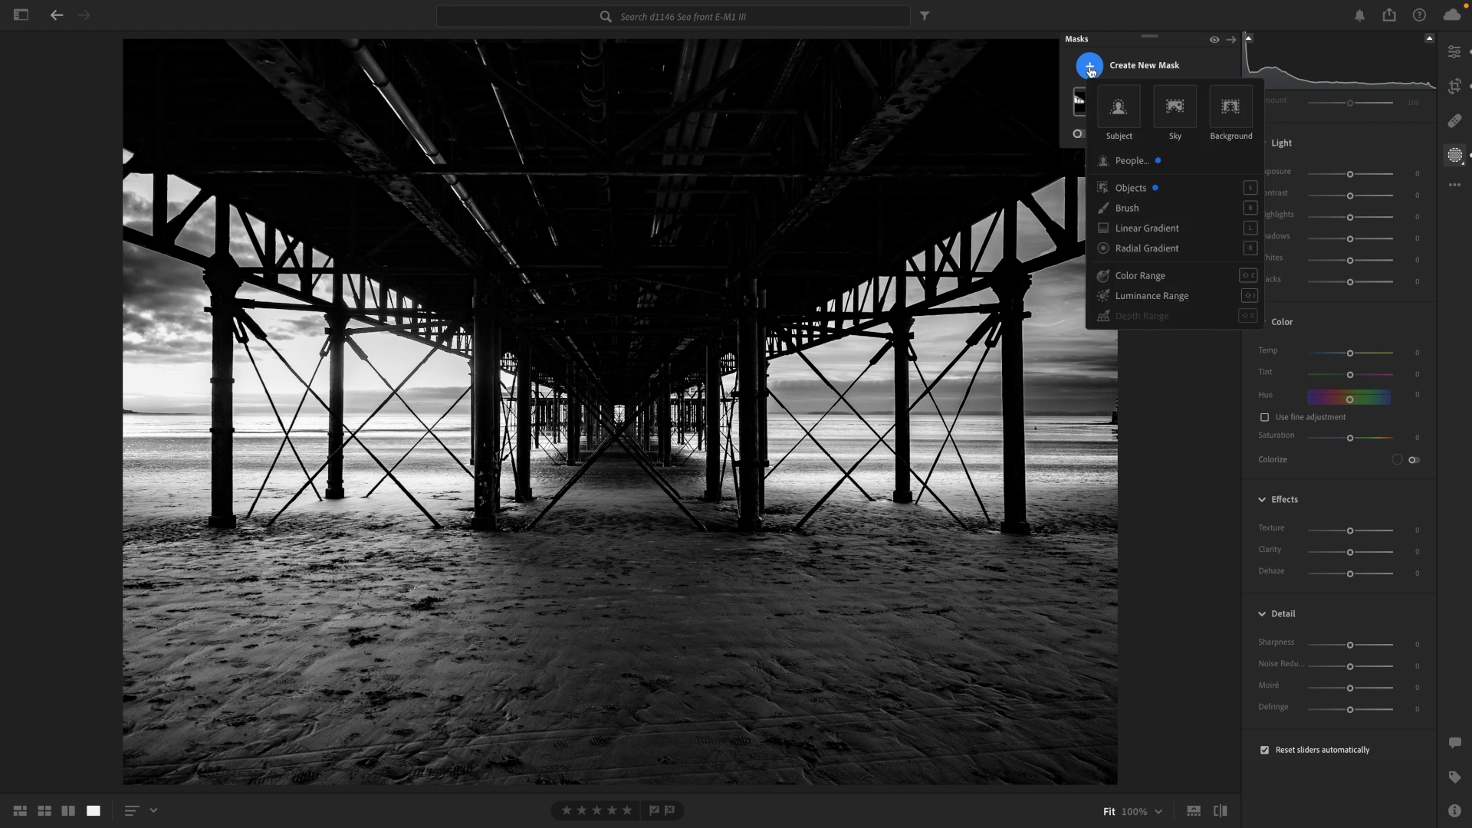
left_click(1105, 207)
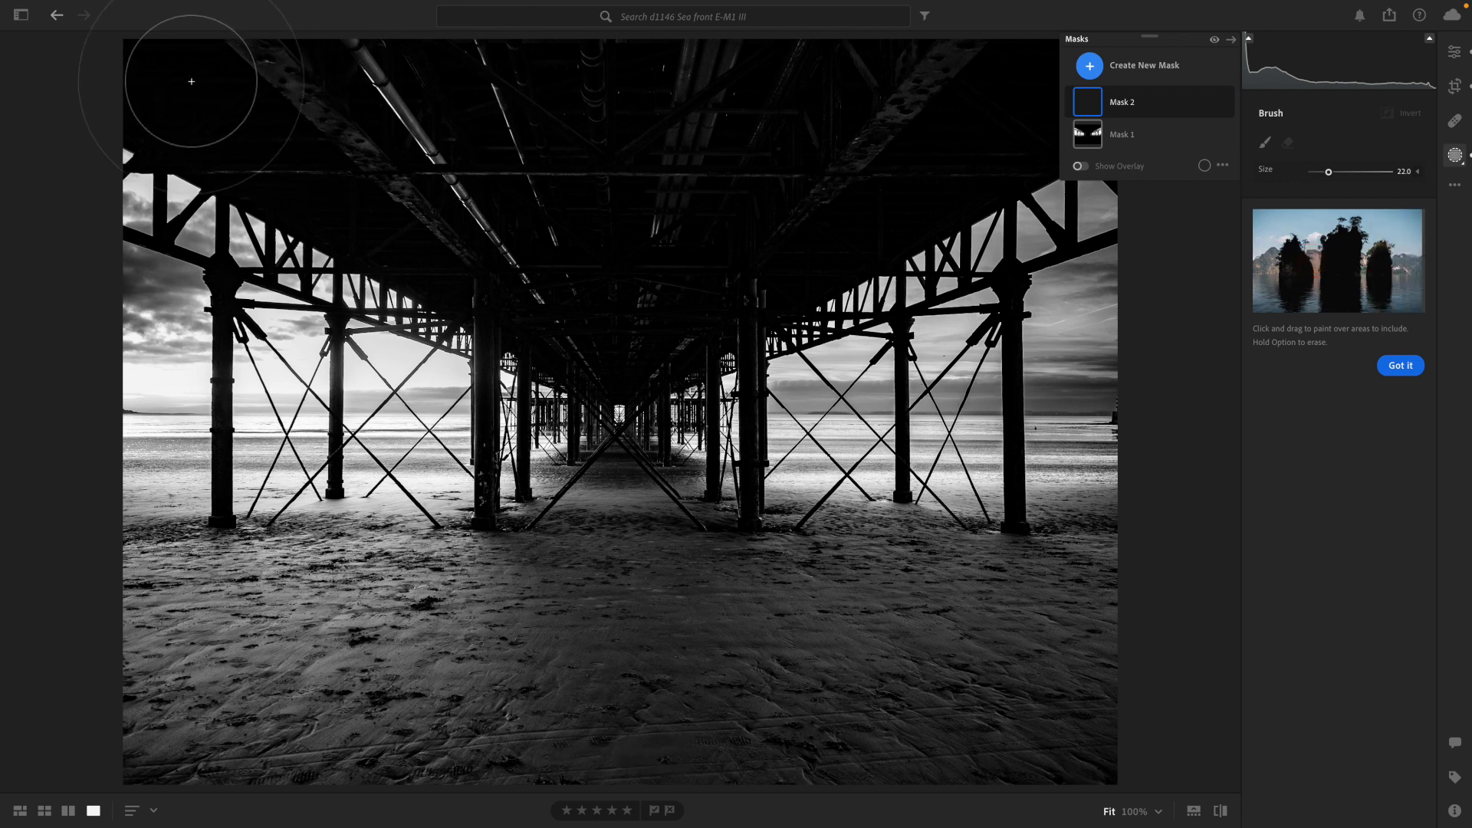
mouse_move(188, 80)
left_mouse_down()
mouse_move(640, 356)
mouse_move(727, 287)
mouse_move(938, 179)
mouse_move(1078, 74)
mouse_move(502, 106)
mouse_move(315, 68)
mouse_move(459, 143)
mouse_move(730, 200)
mouse_move(641, 211)
mouse_move(619, 238)
mouse_move(591, 191)
mouse_move(344, 127)
mouse_move(460, 88)
mouse_move(801, 57)
mouse_move(404, 105)
left_mouse_up()
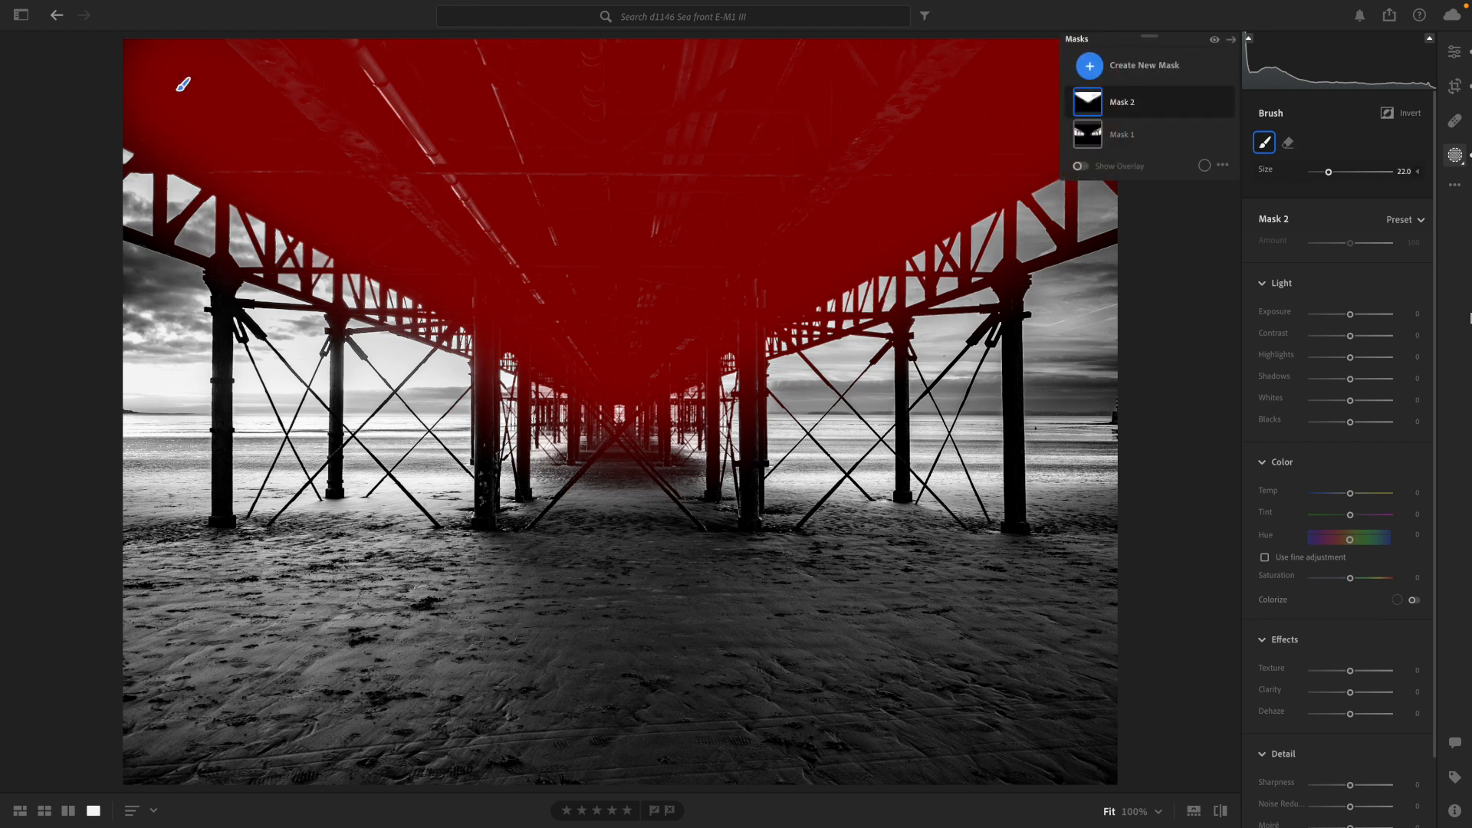
Step: Brighten the painted pier underside with Exposure +1.44 and Whites +22
left_click_drag(1347, 310, 1366, 319)
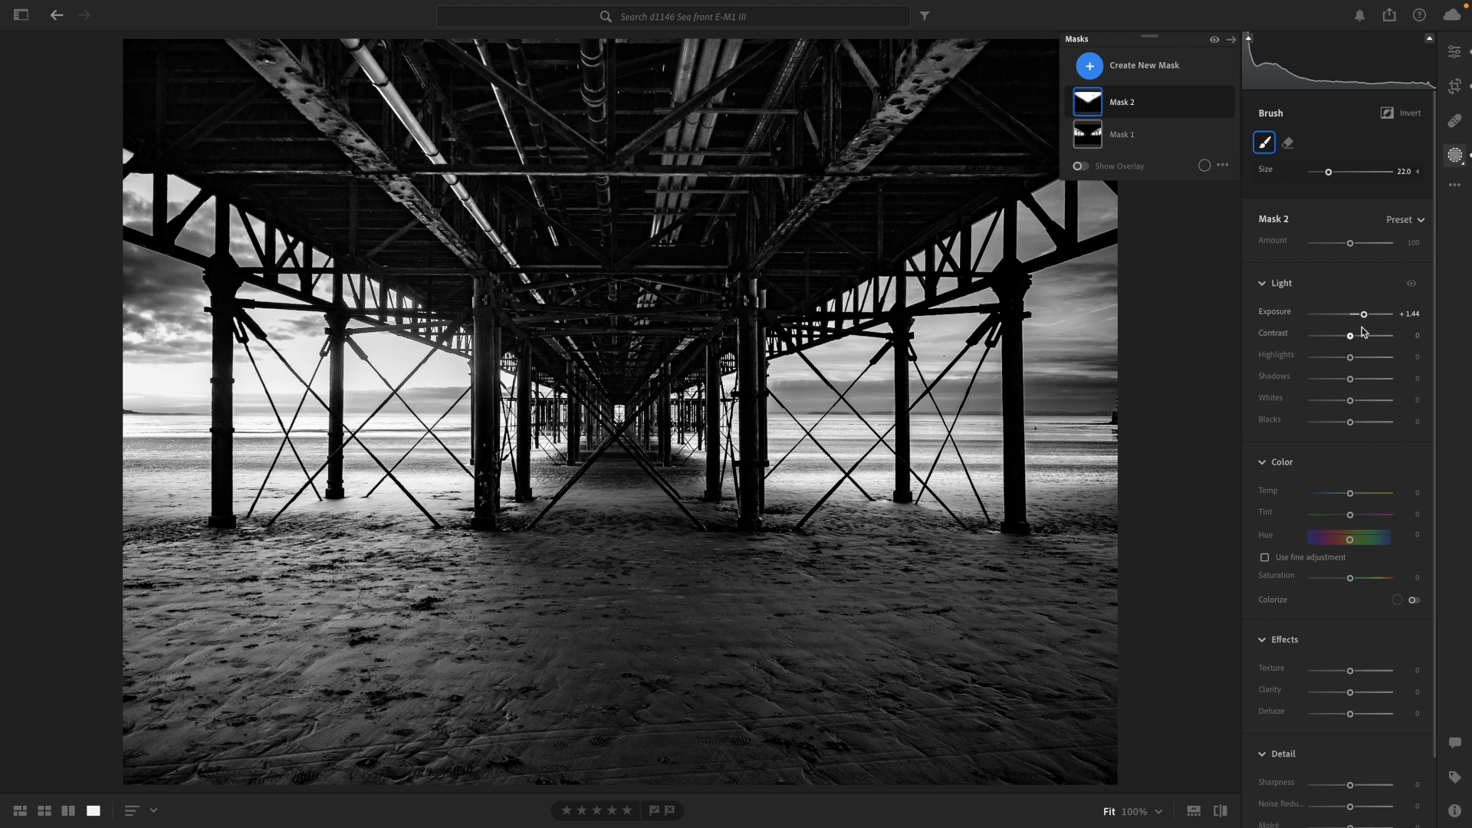
left_click_drag(1349, 401, 1358, 405)
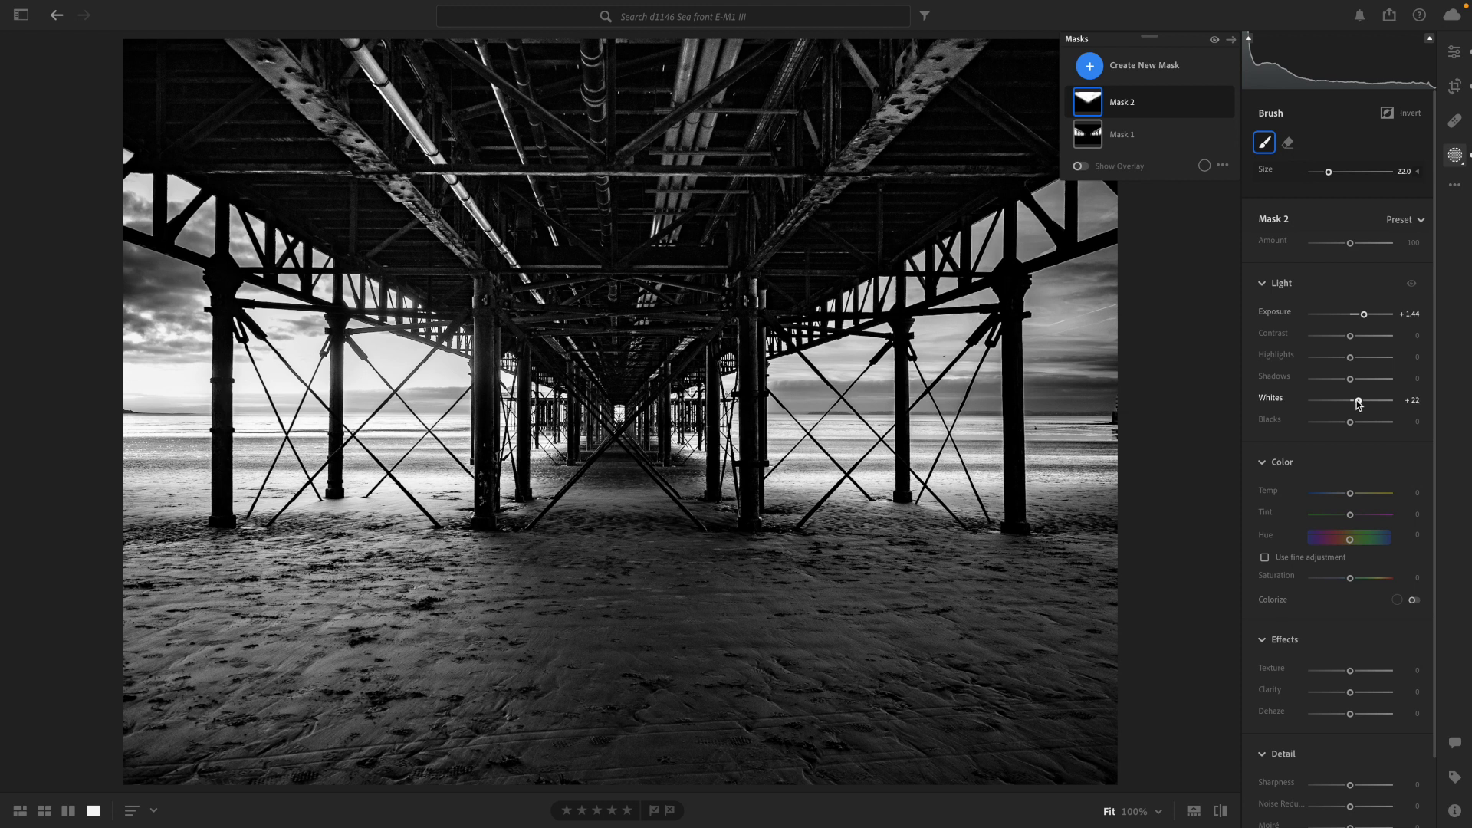
left_click(1208, 249)
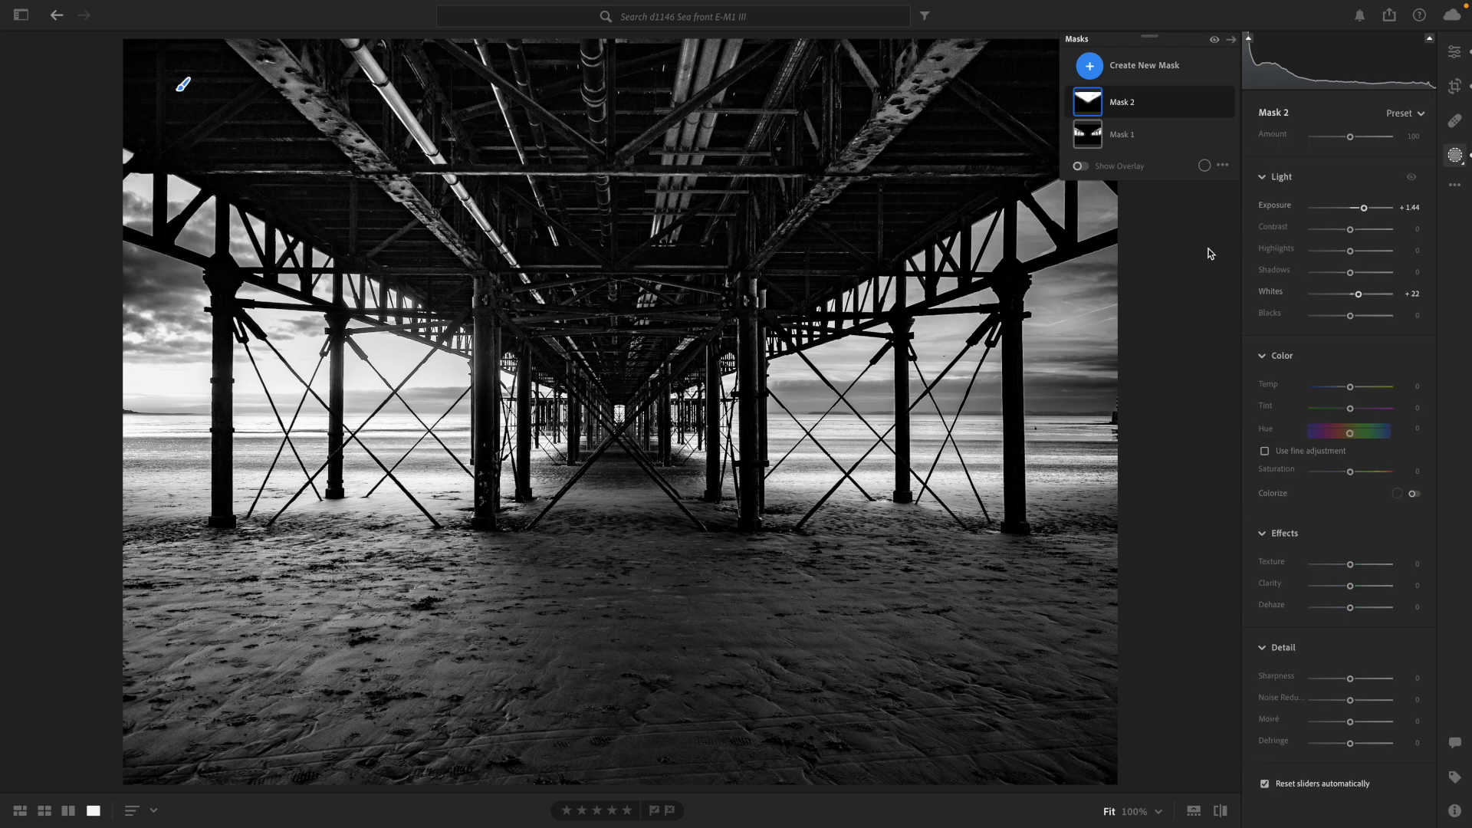
Step: Add a wide radial gradient mask over the foreground sand with Exposure +0.56, and shift it slightly upward
left_click(1090, 67)
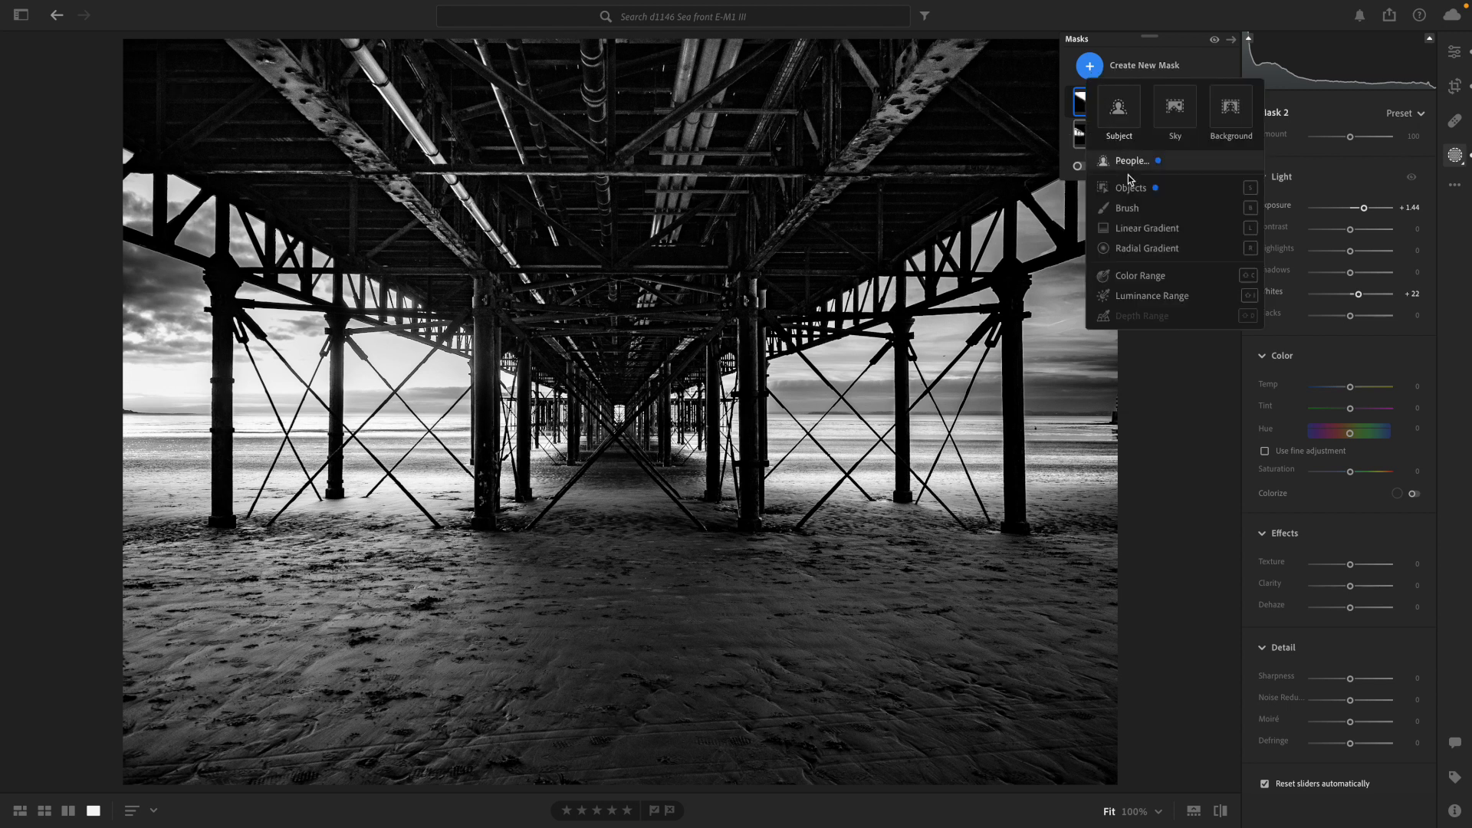
left_click(1136, 248)
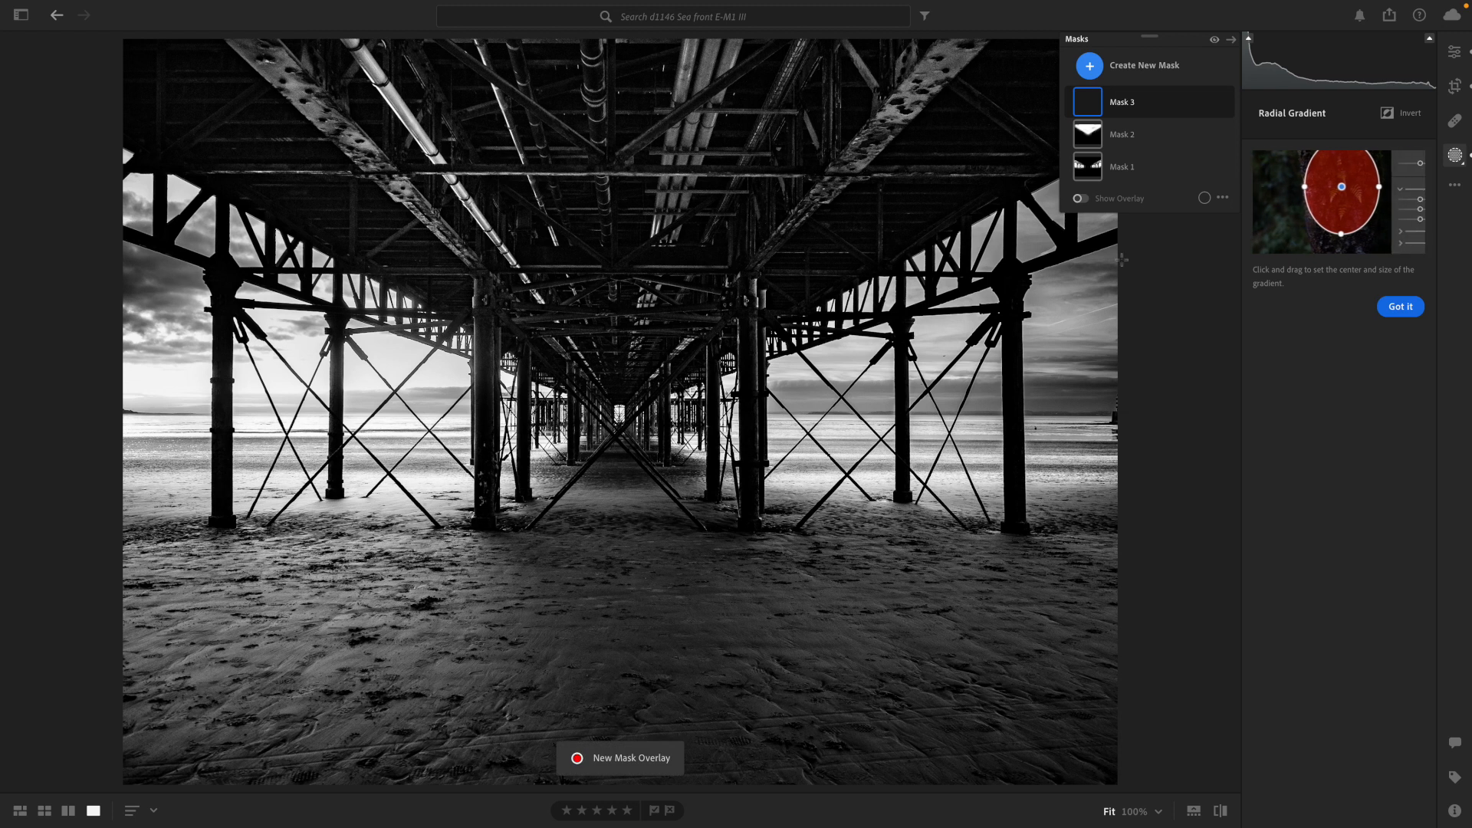
left_click_drag(607, 587, 1184, 706)
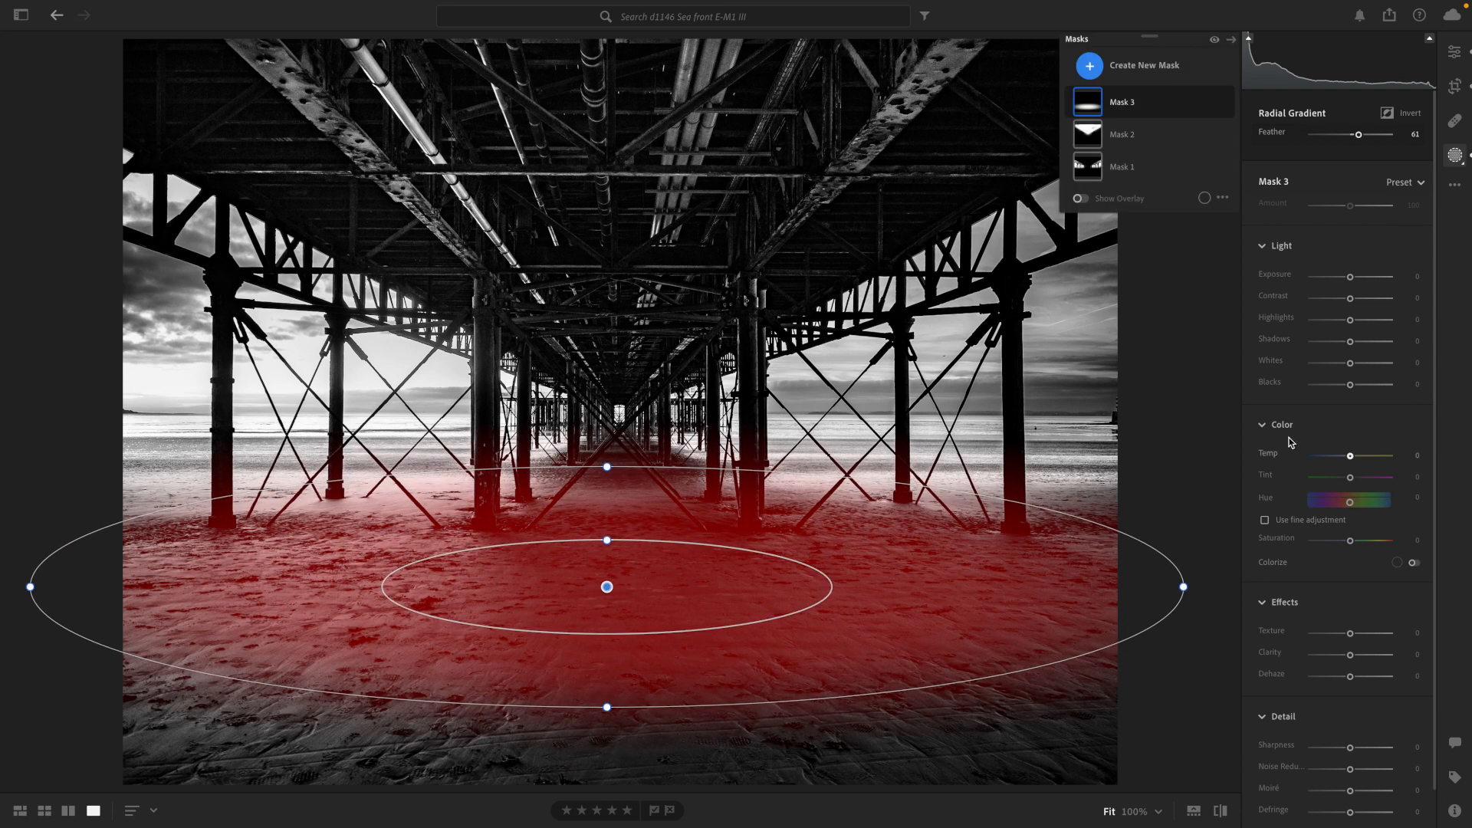
left_click_drag(1351, 279, 1356, 279)
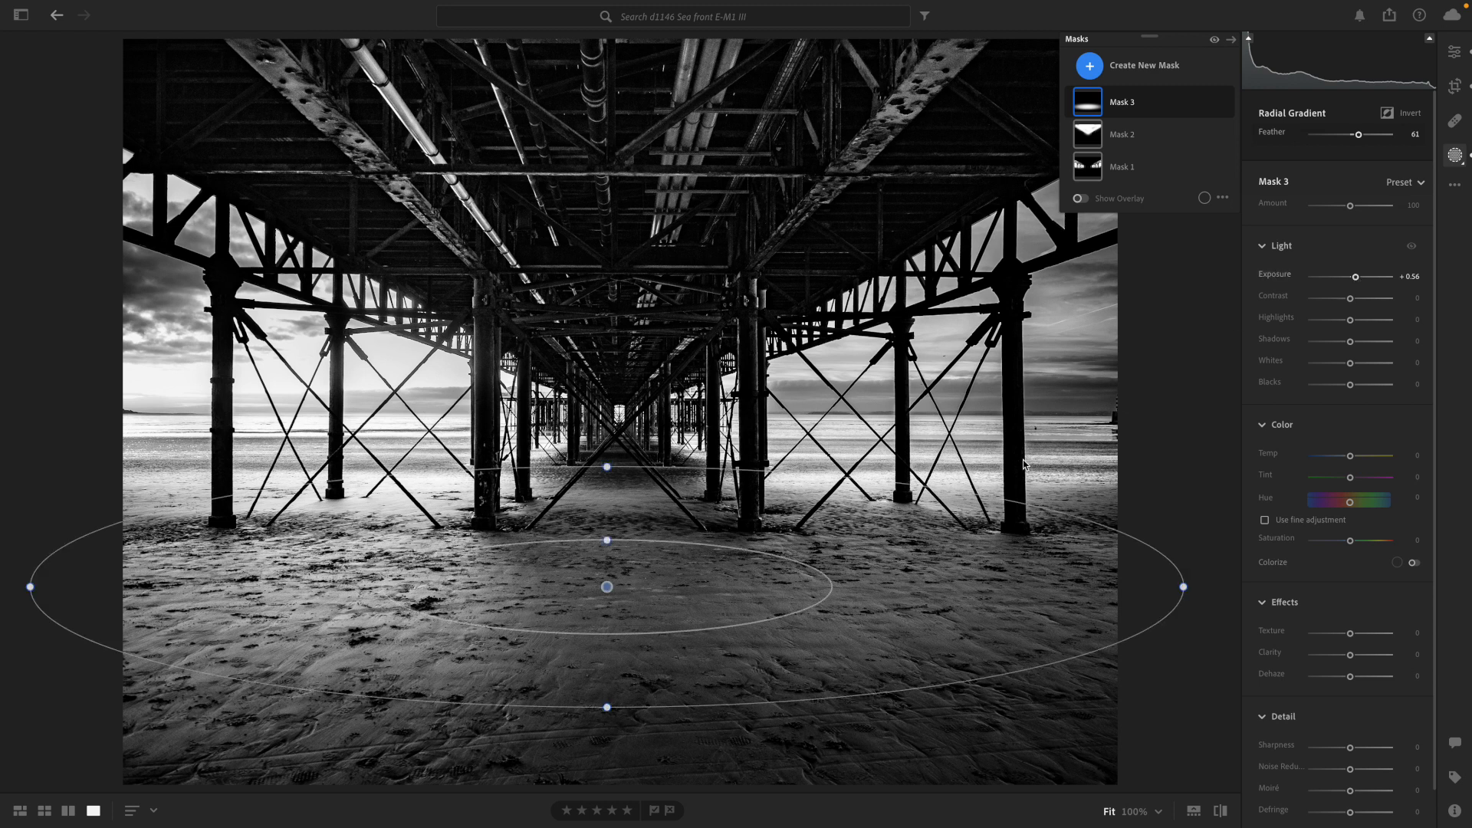
mouse_move(608, 585)
left_mouse_down()
mouse_move(602, 554)
mouse_move(603, 613)
mouse_move(607, 569)
left_mouse_up()
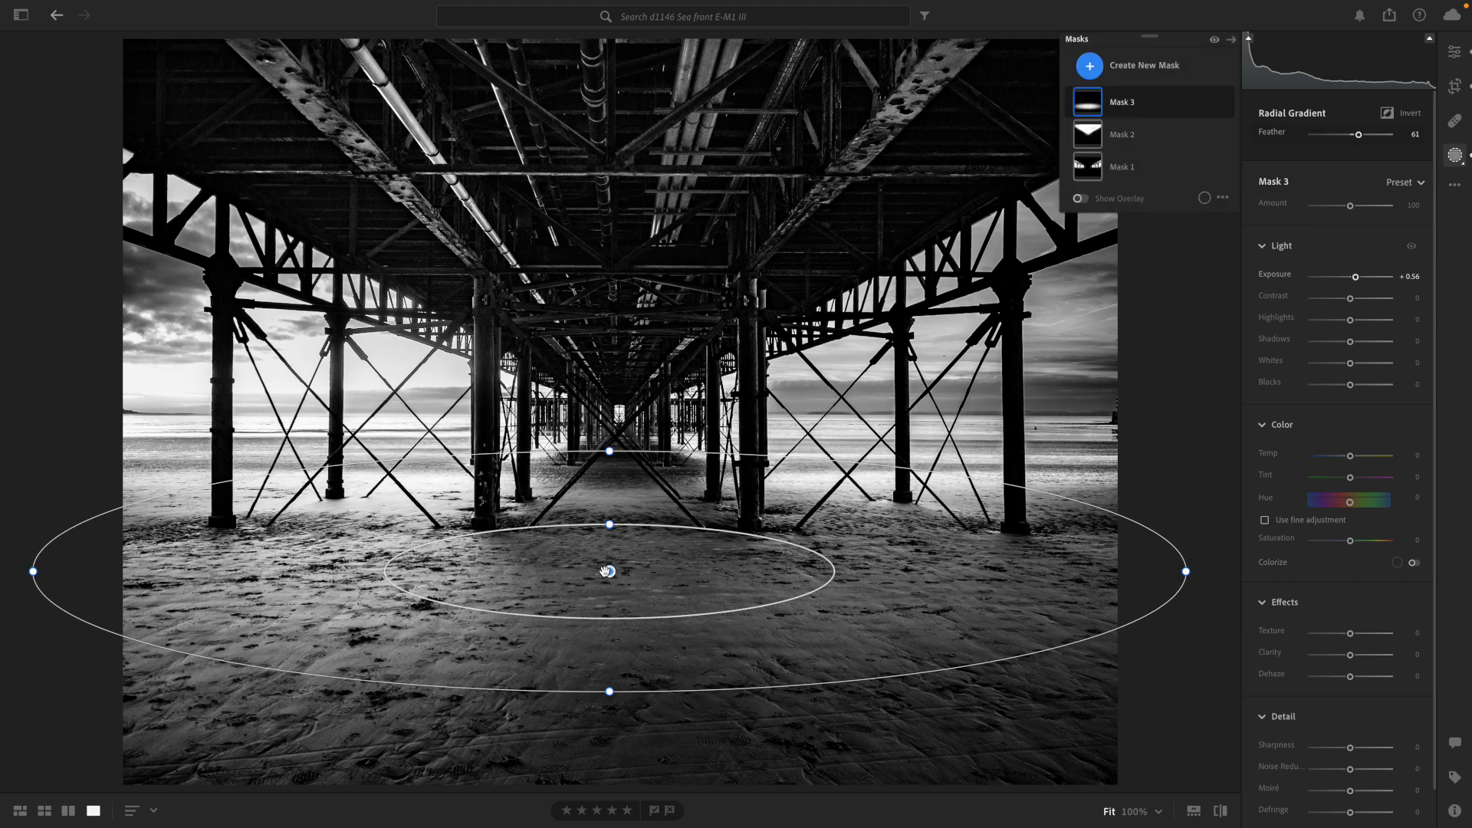
Step: Set the sand mask's Clarity to +40 and Exposure to +0.76, and return to the global edit settings
left_click_drag(1350, 655, 1366, 656)
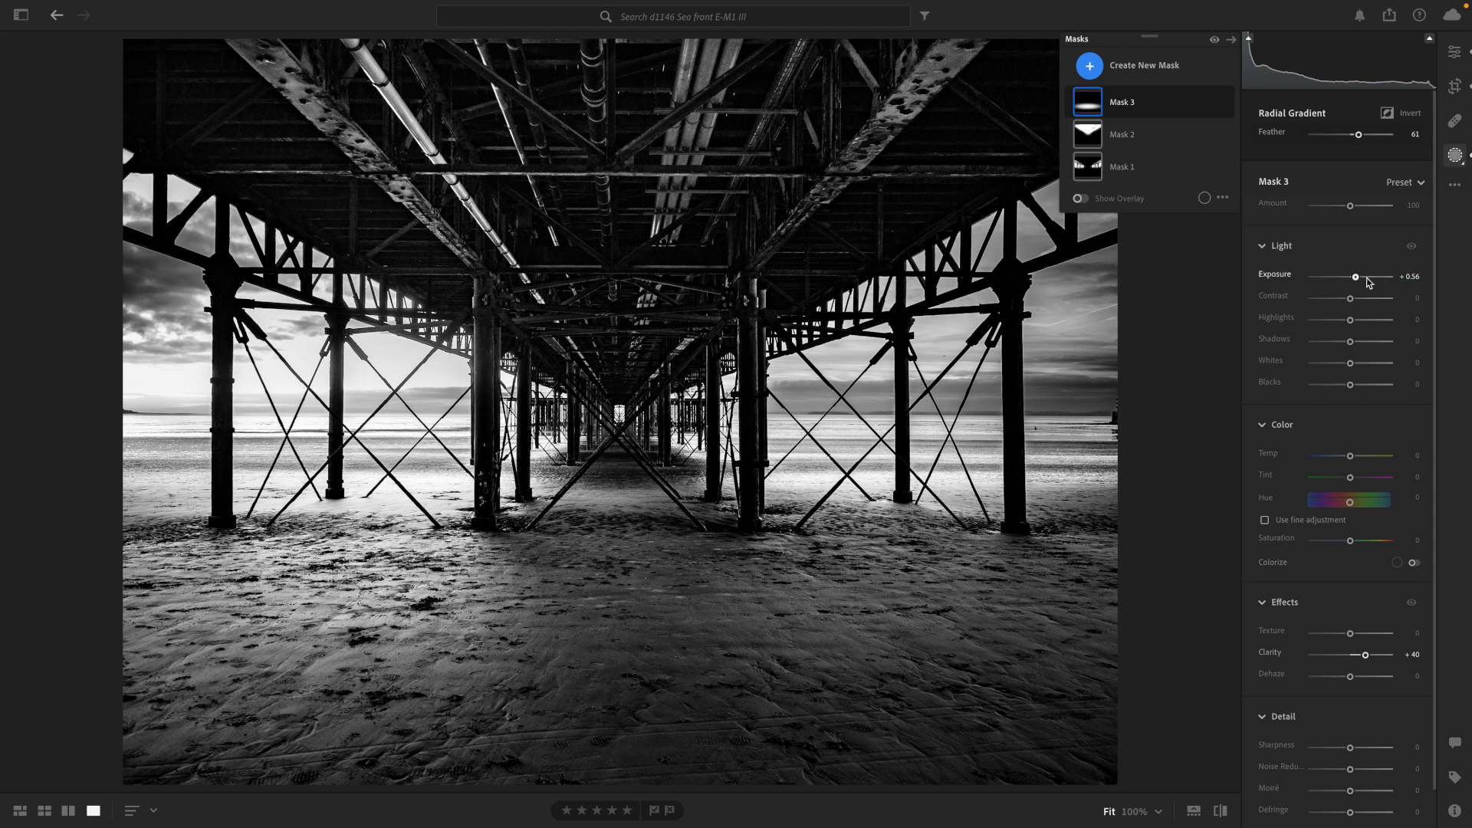
left_click_drag(1355, 279, 1357, 280)
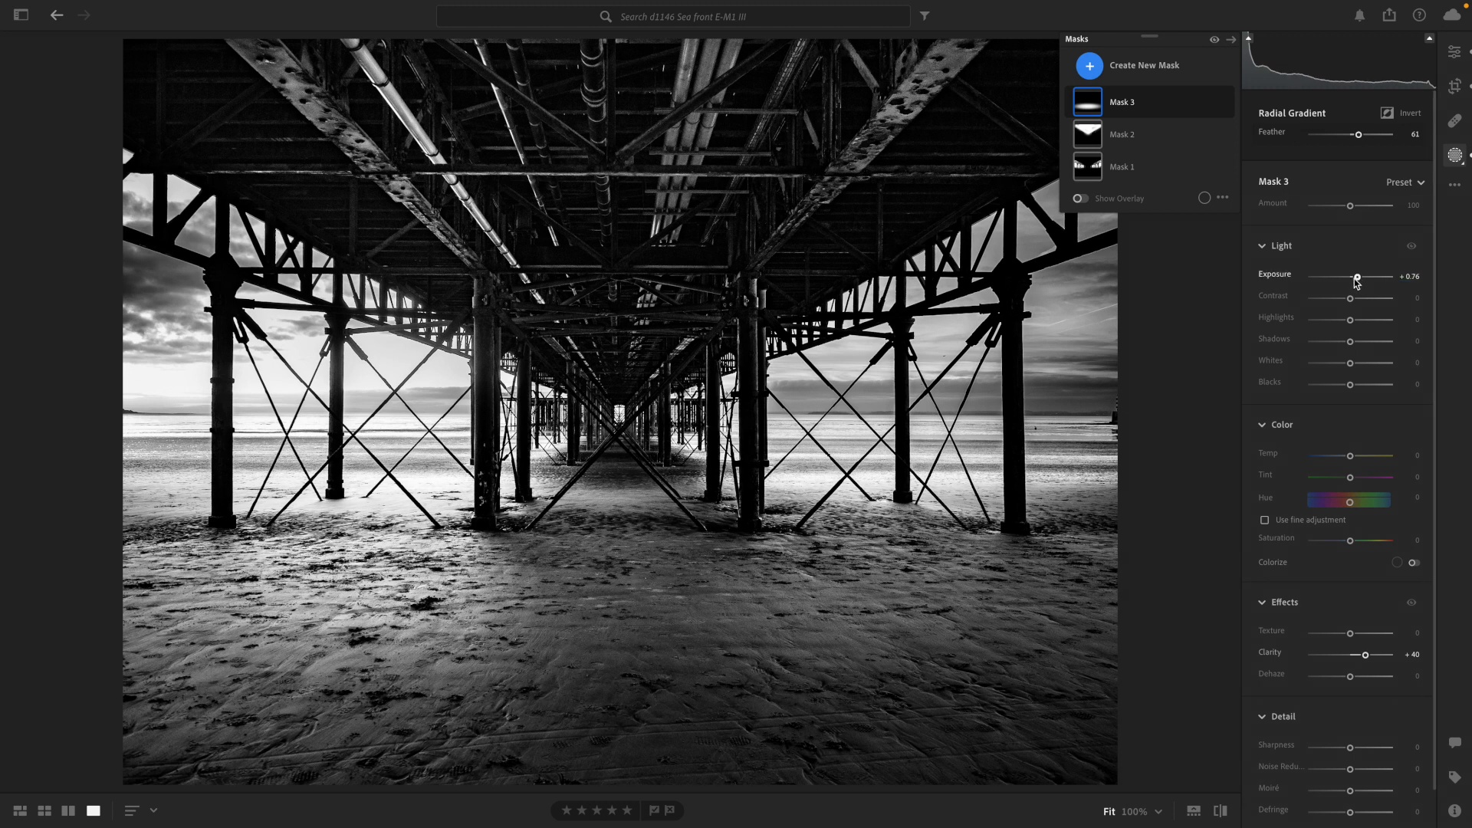
left_click(1455, 53)
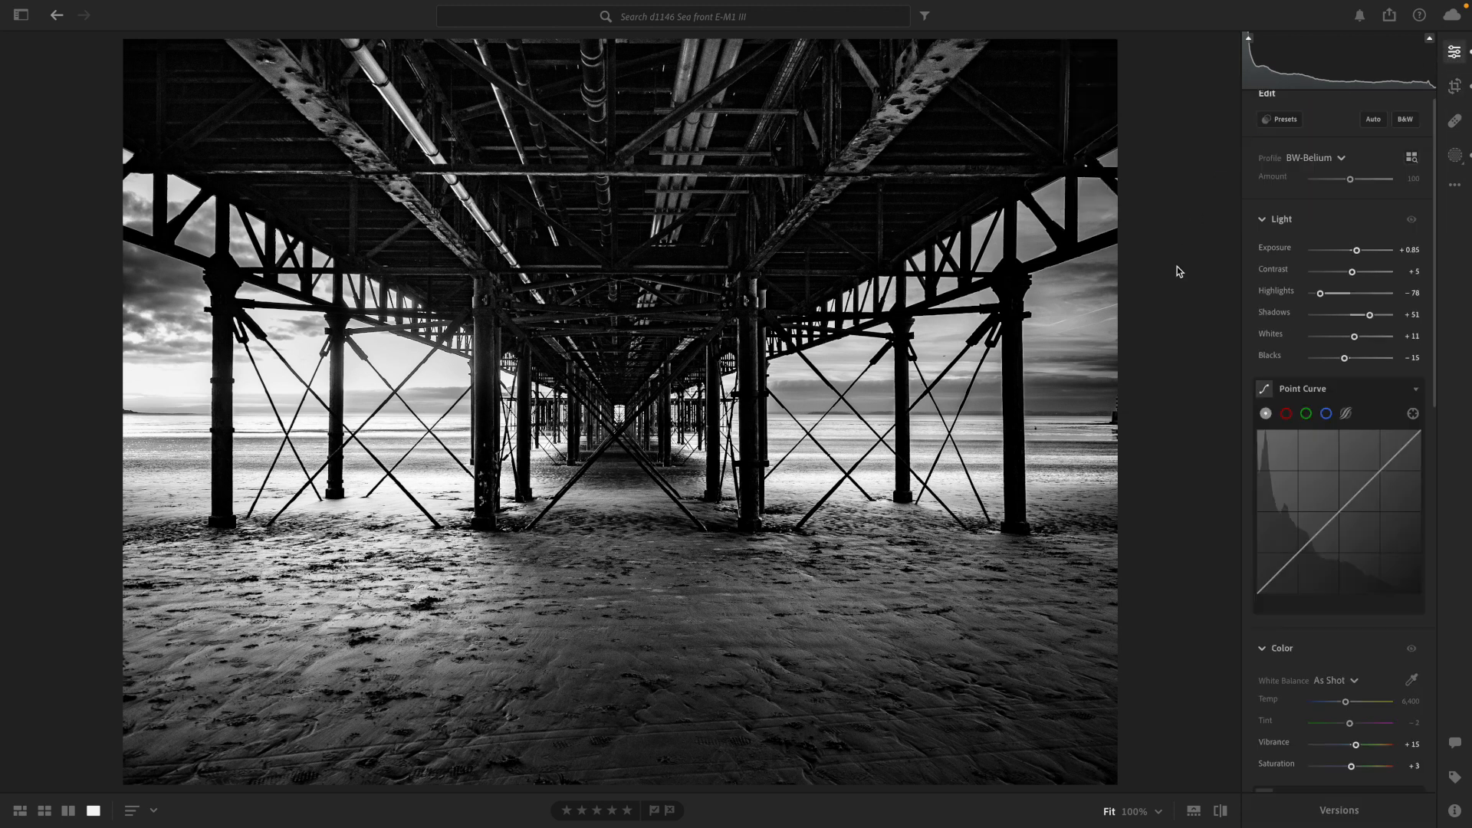